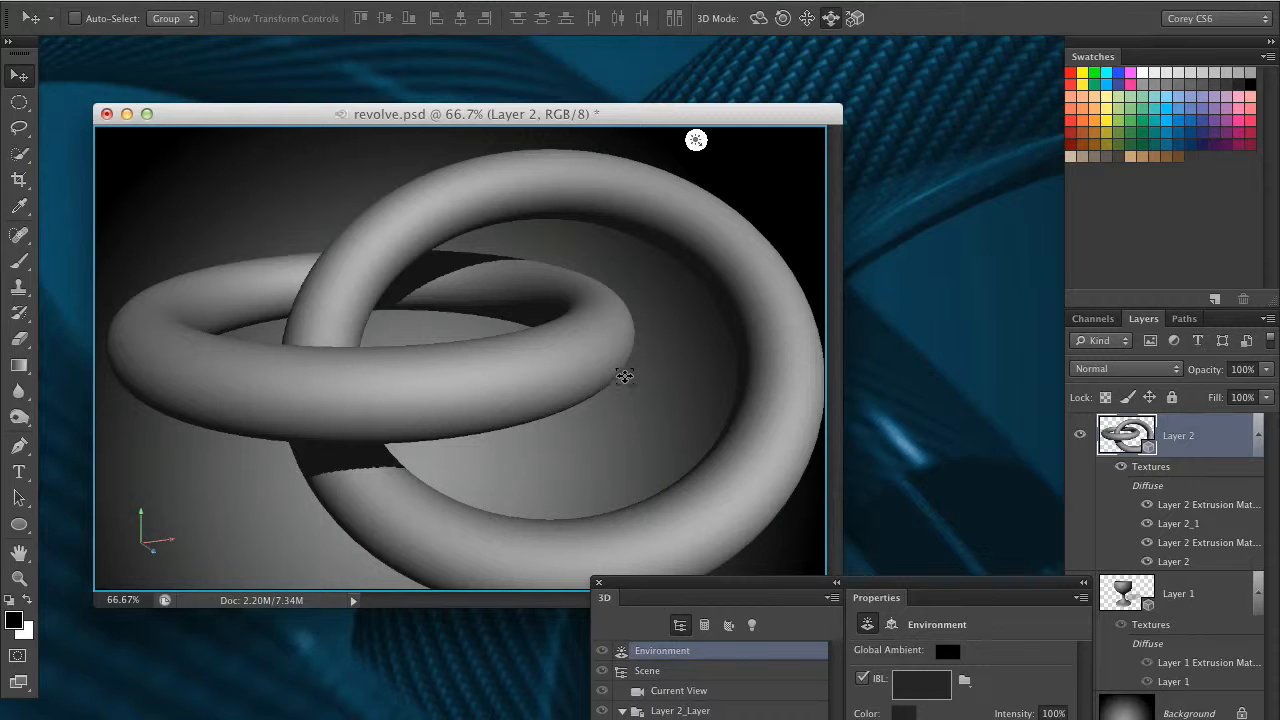
Reposition the revolve.psd window and the 3D settings so that the full scene list and its properties are visible
left_click(940, 305)
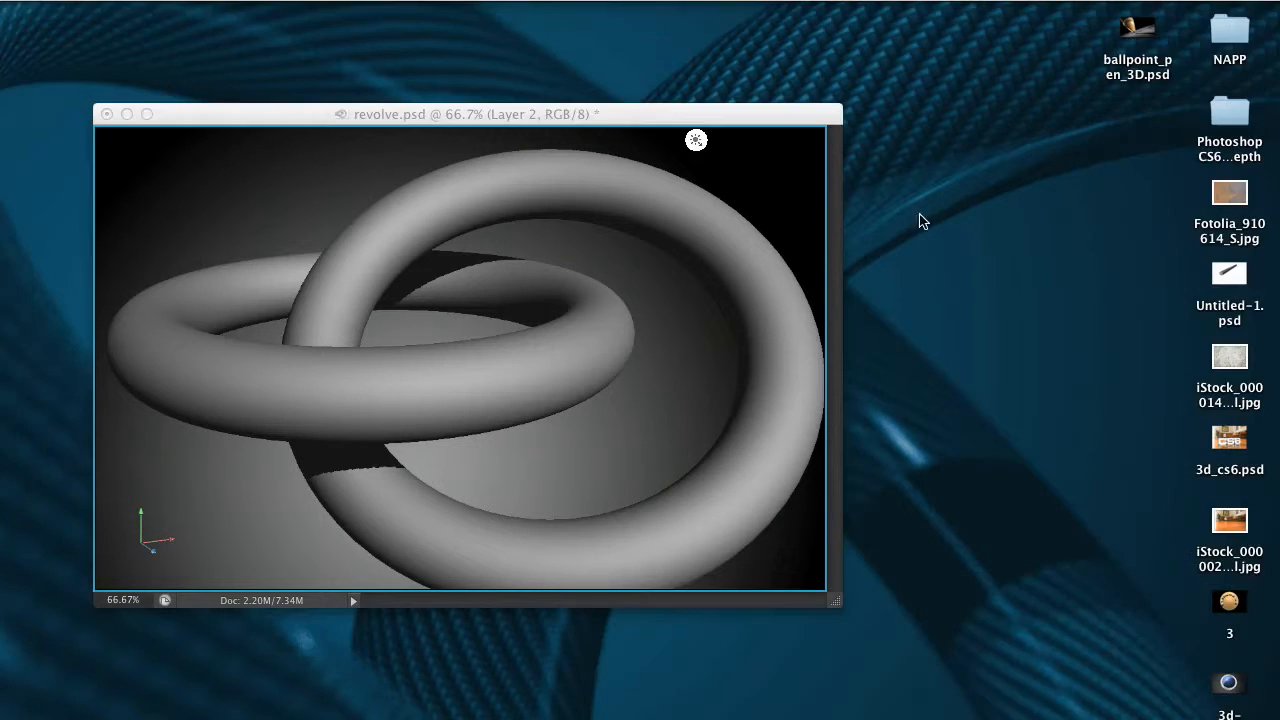
left_click(802, 120)
left_click_drag(753, 126, 779, 106)
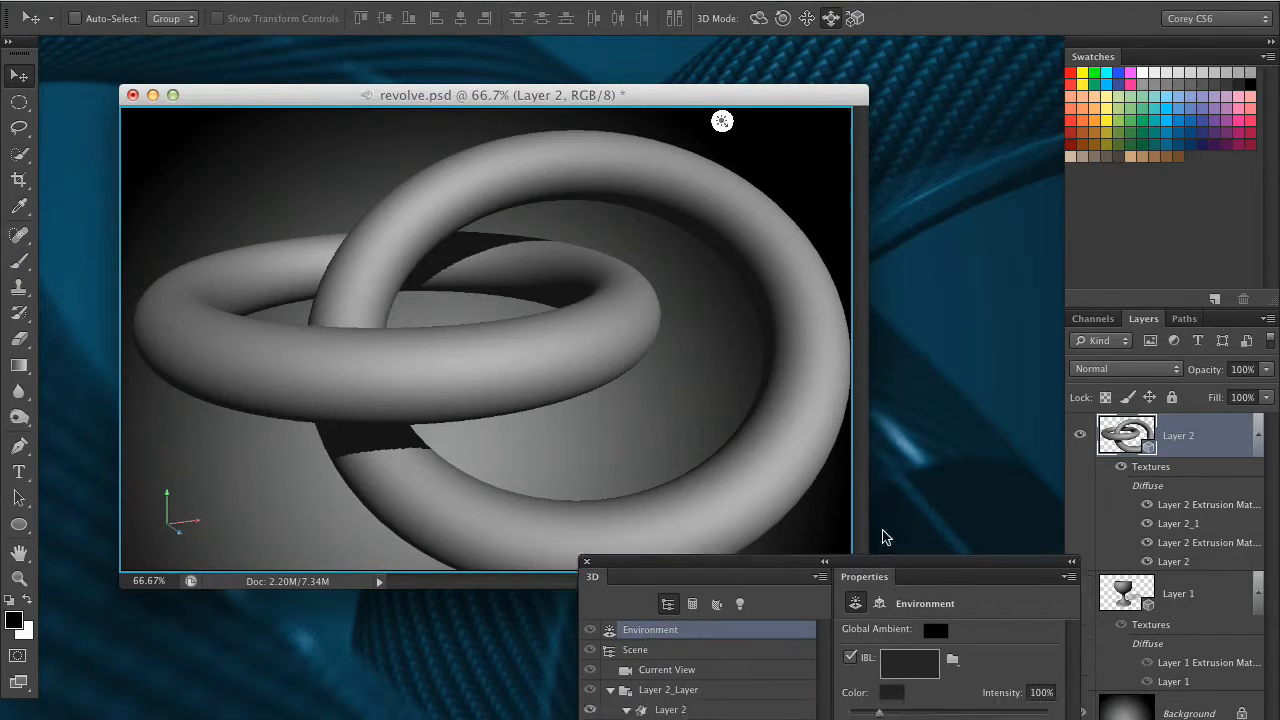
left_click_drag(889, 582, 907, 198)
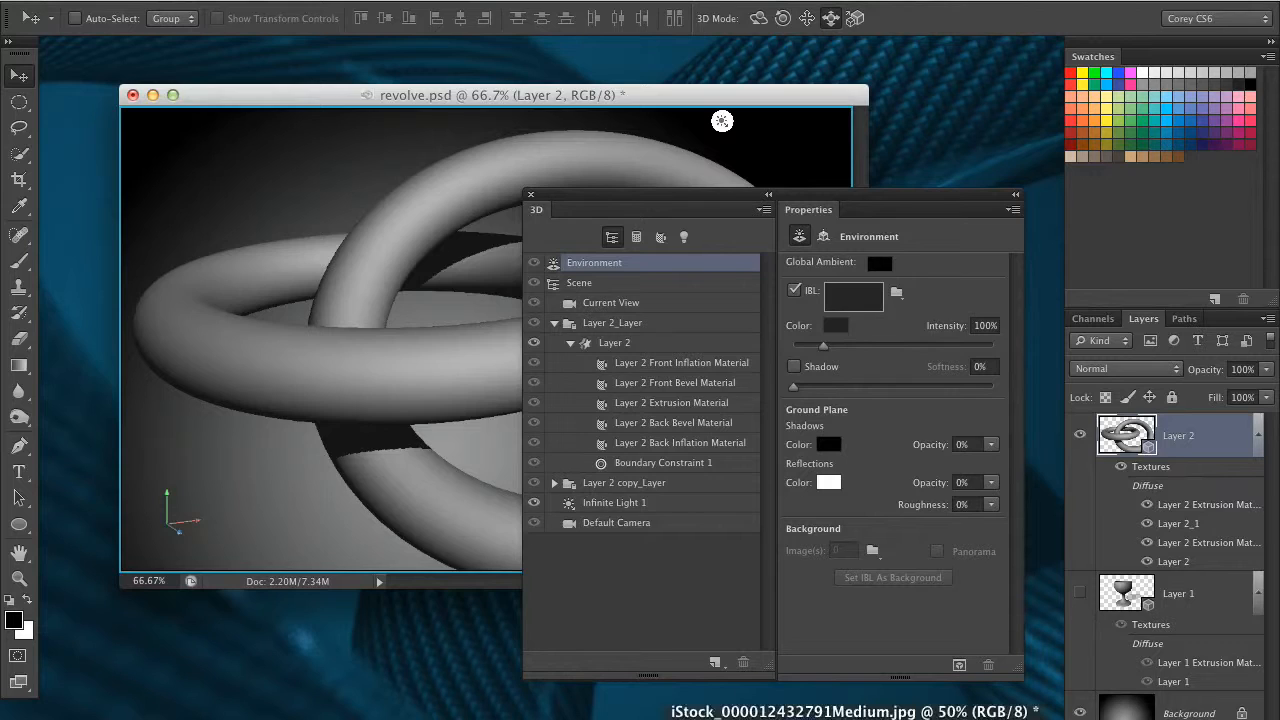
left_click(908, 718)
left_click_drag(595, 203, 760, 321)
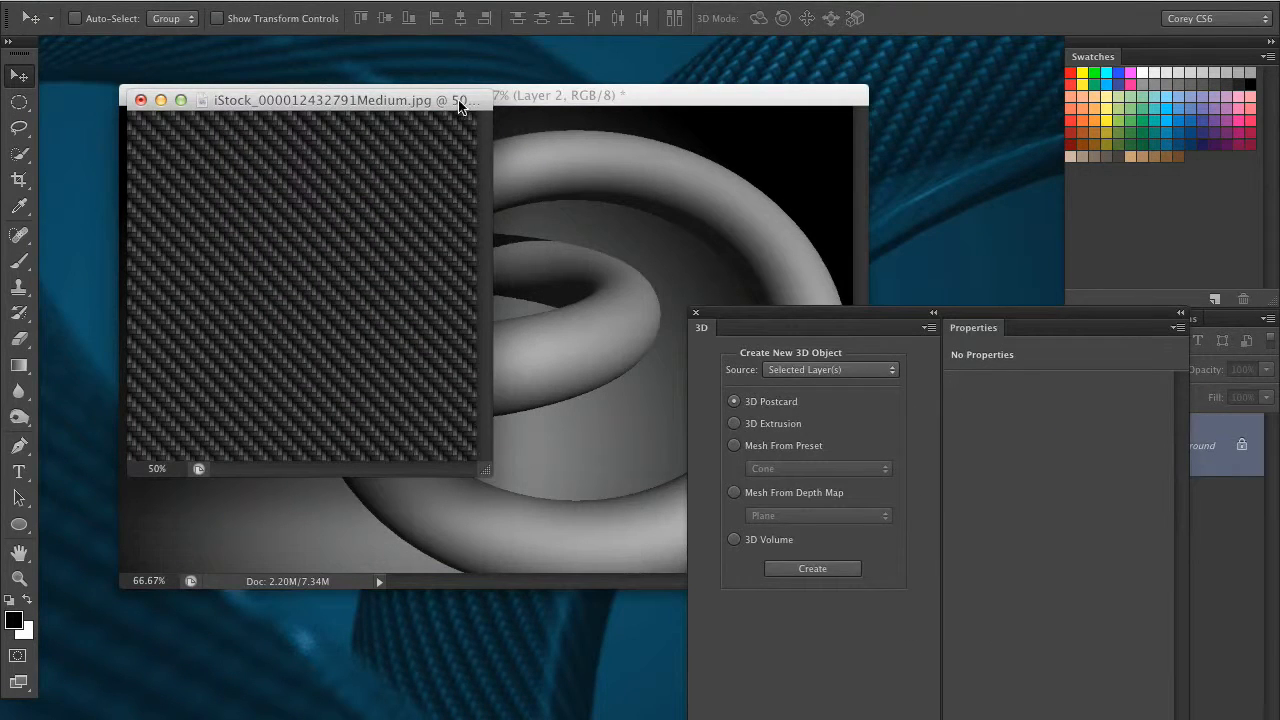
left_click_drag(458, 101, 512, 70)
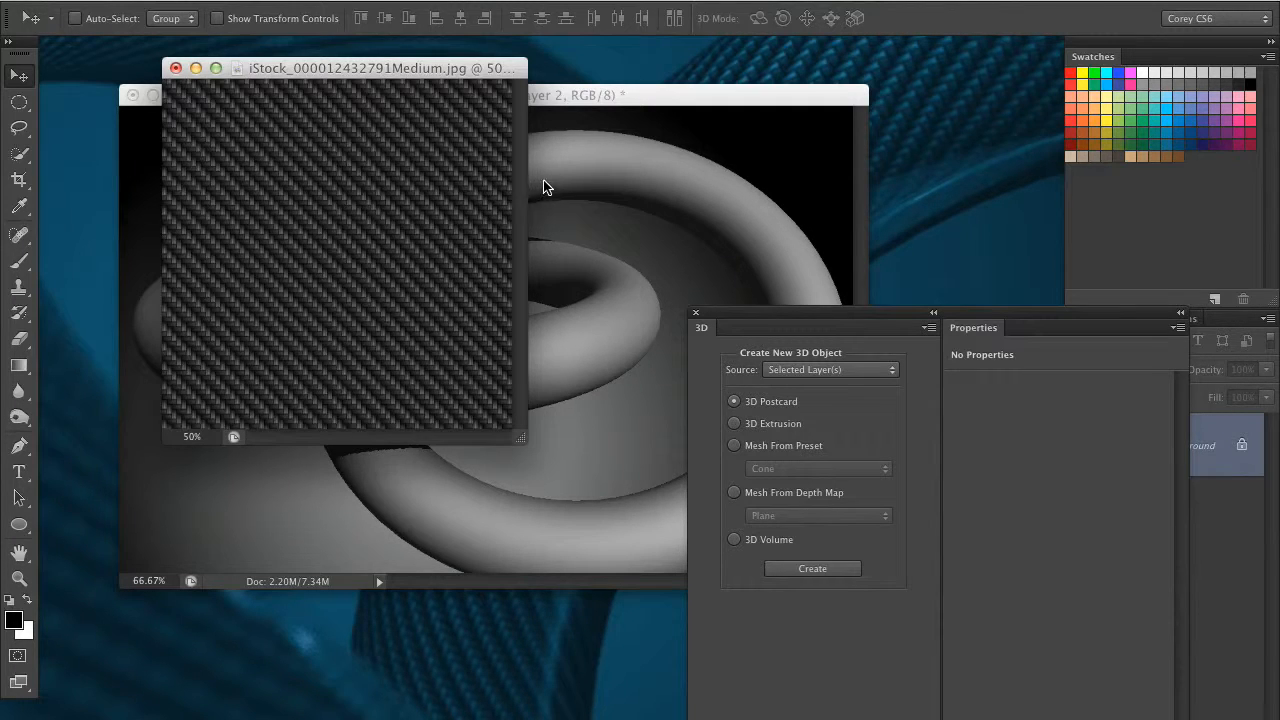
Preview the Offset filter on the carbon-fiber texture with Wrap Around at +192 pixels right and +319 pixels down, without applying it
left_click(496, 3)
mouse_move(494, 375)
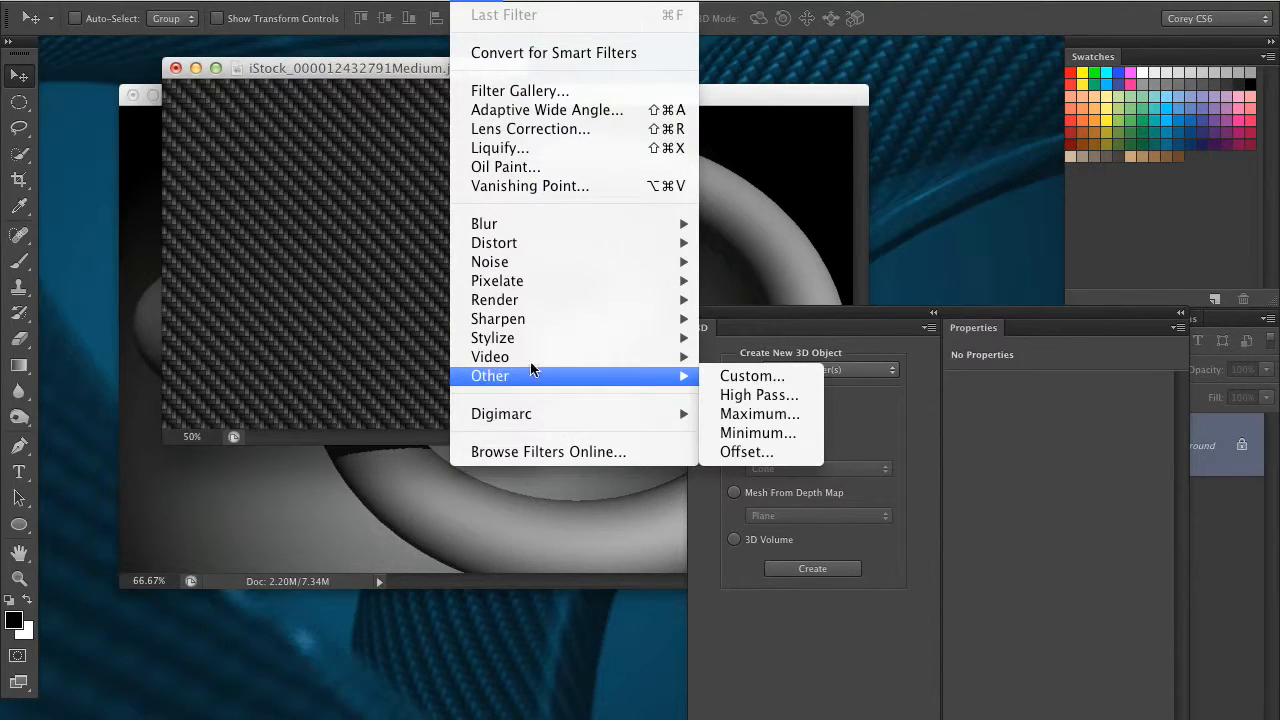
left_click(752, 452)
left_click_drag(795, 438, 812, 437)
left_click_drag(788, 489, 813, 489)
left_click_drag(809, 433, 802, 435)
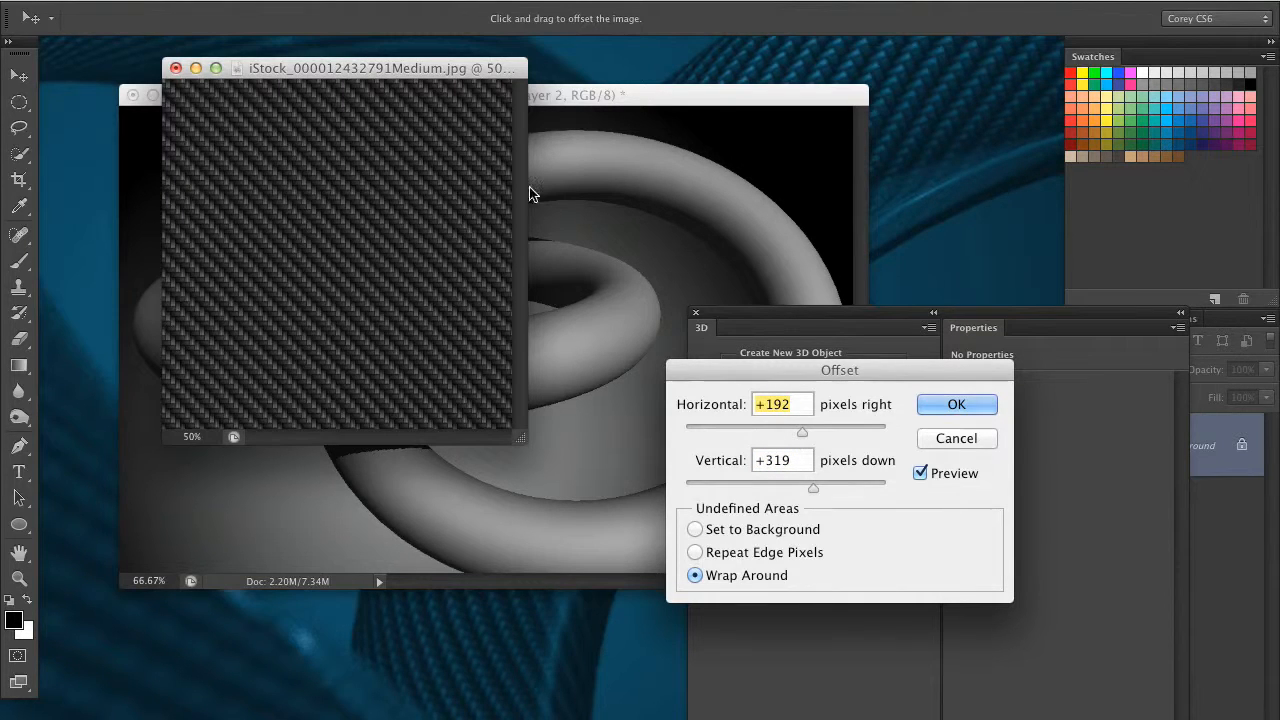
left_click(937, 441)
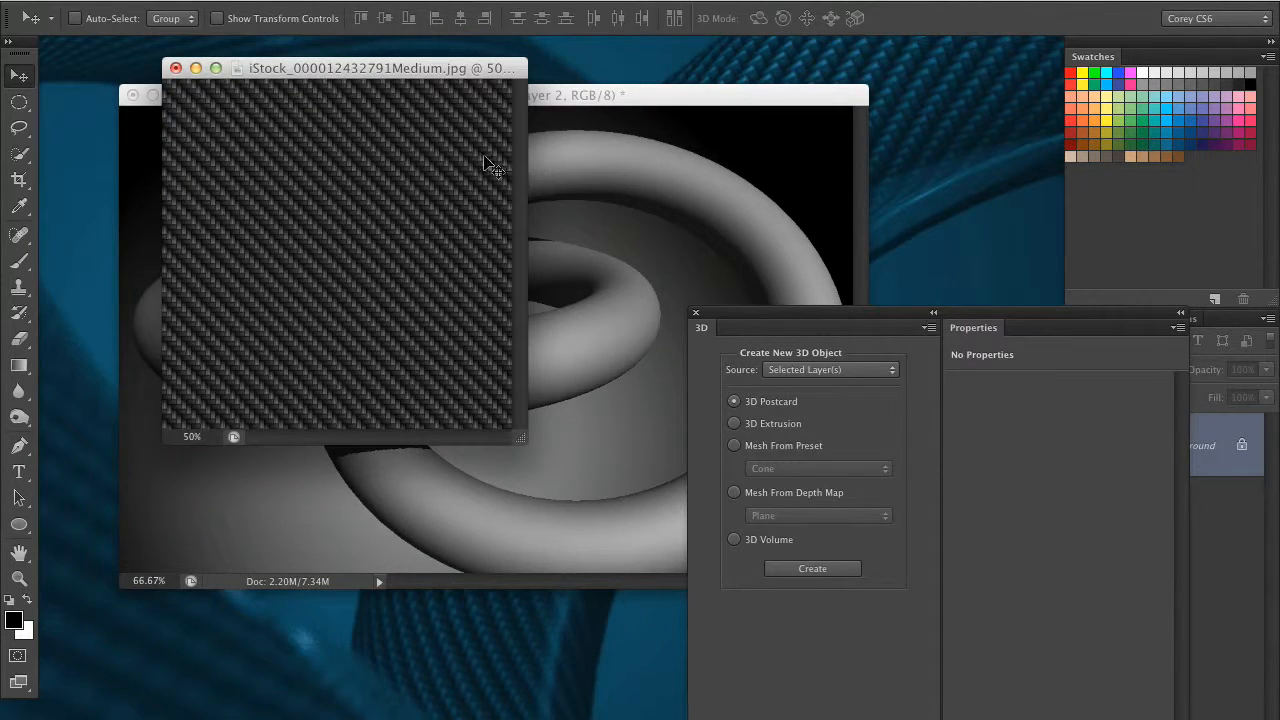
Copy the entire carbon-fiber image to the clipboard and close its document
left_click_drag(469, 72, 477, 100)
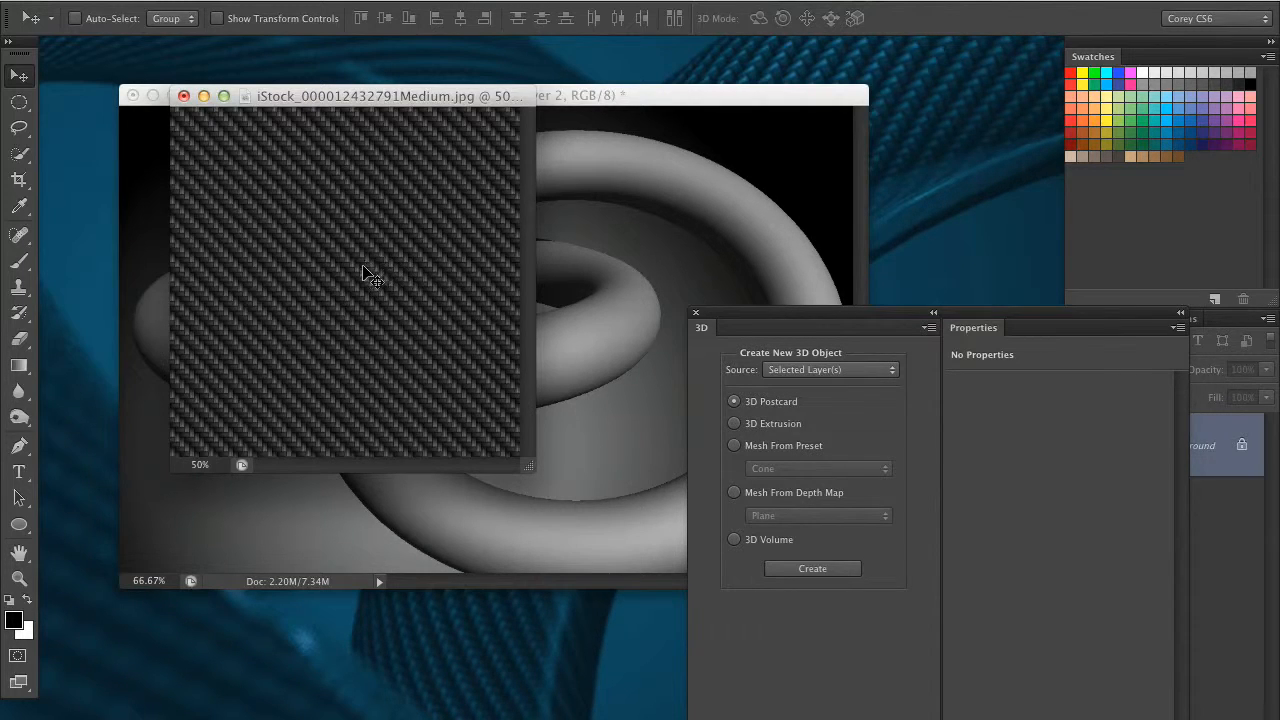
key("super+a")
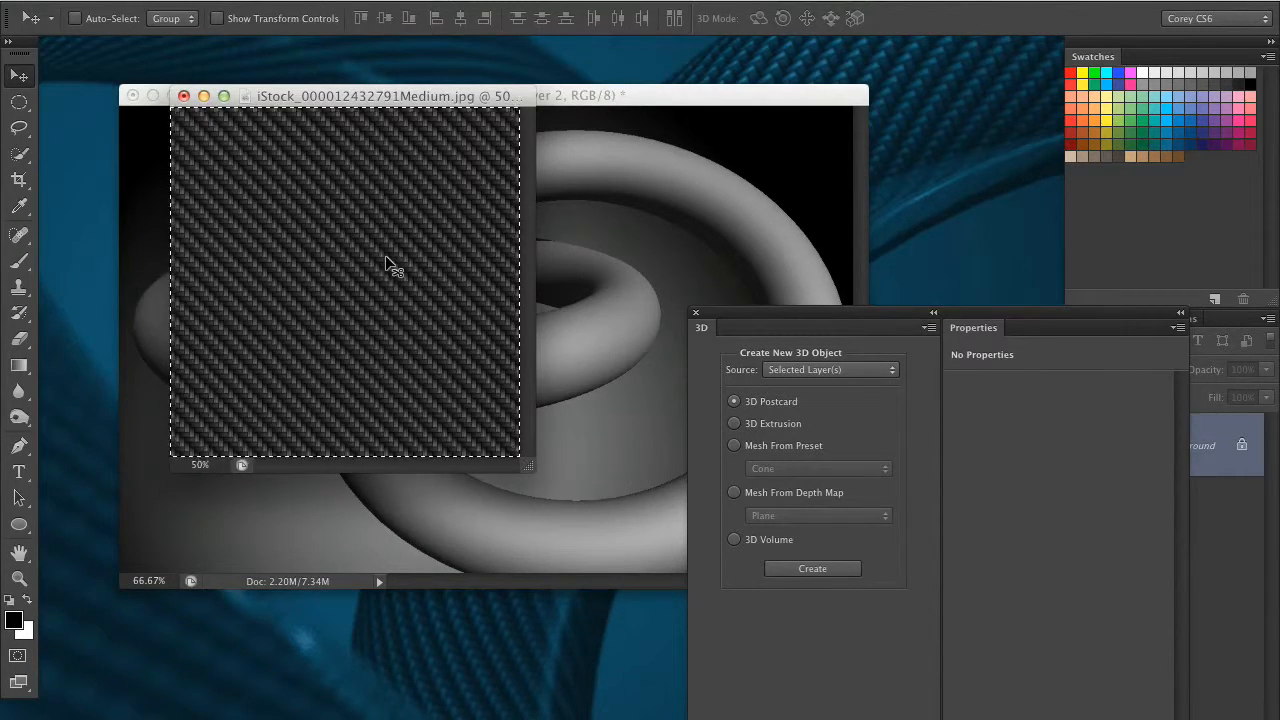
left_click(241, 4)
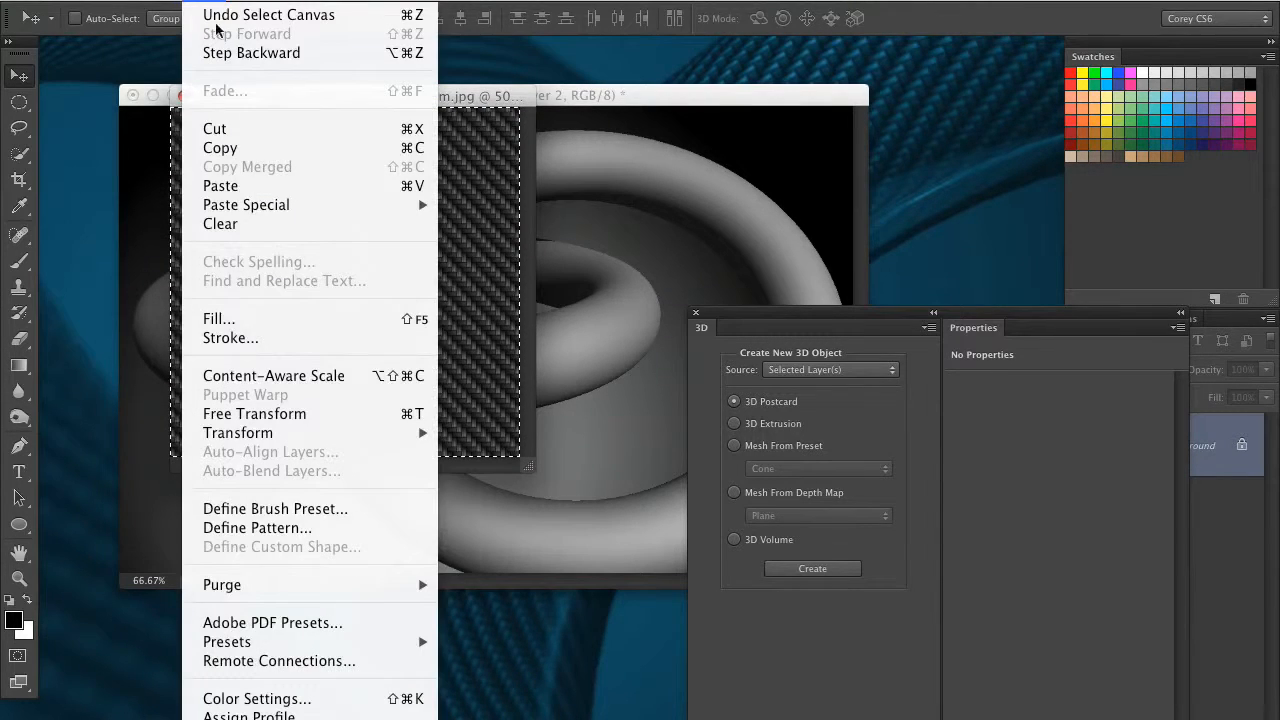
left_click(226, 150)
left_click(182, 96)
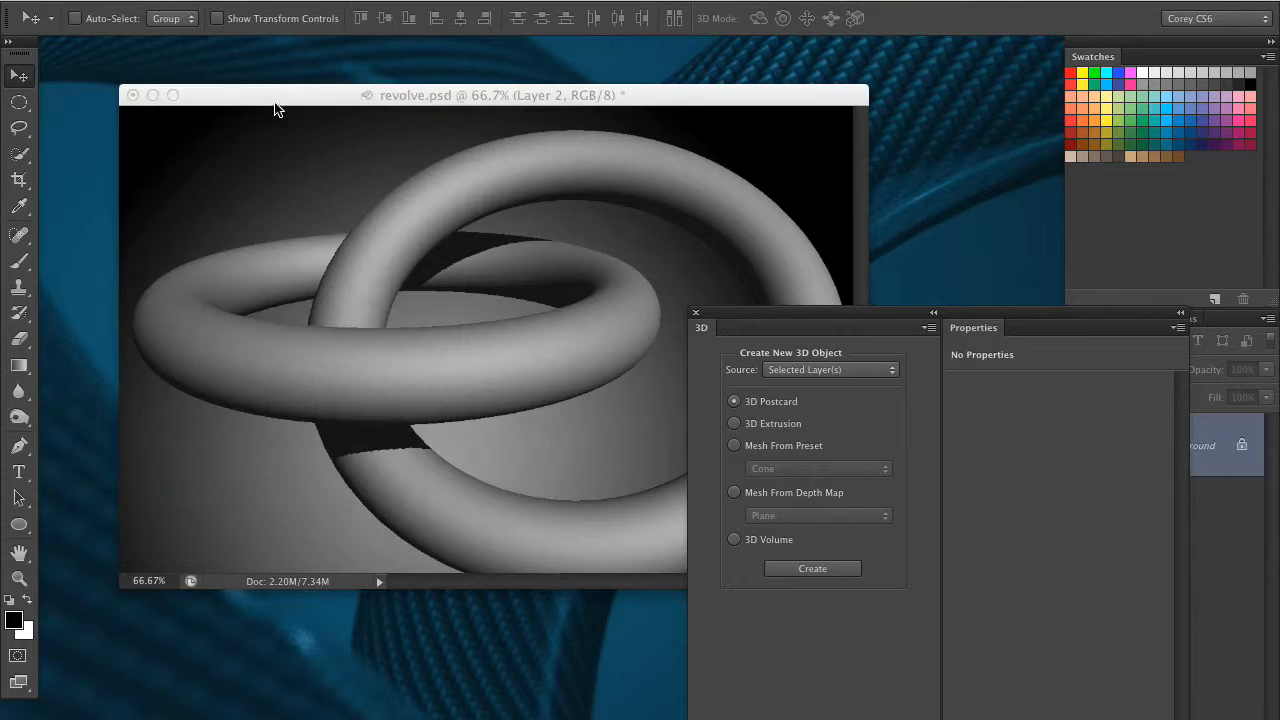
In revolve.psd, select the horizontal ring's Layer 2 Extrusion Material and arrange the settings beside the rings
left_click_drag(270, 96, 250, 95)
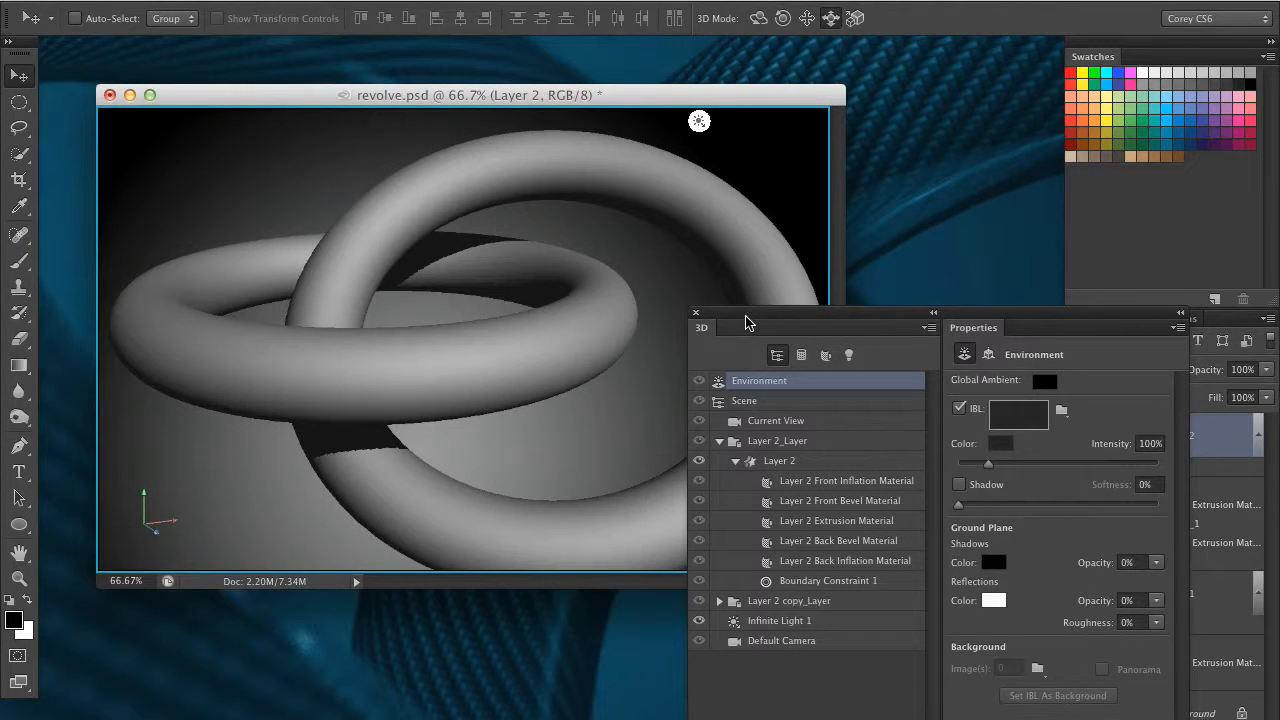
left_click_drag(755, 316, 786, 156)
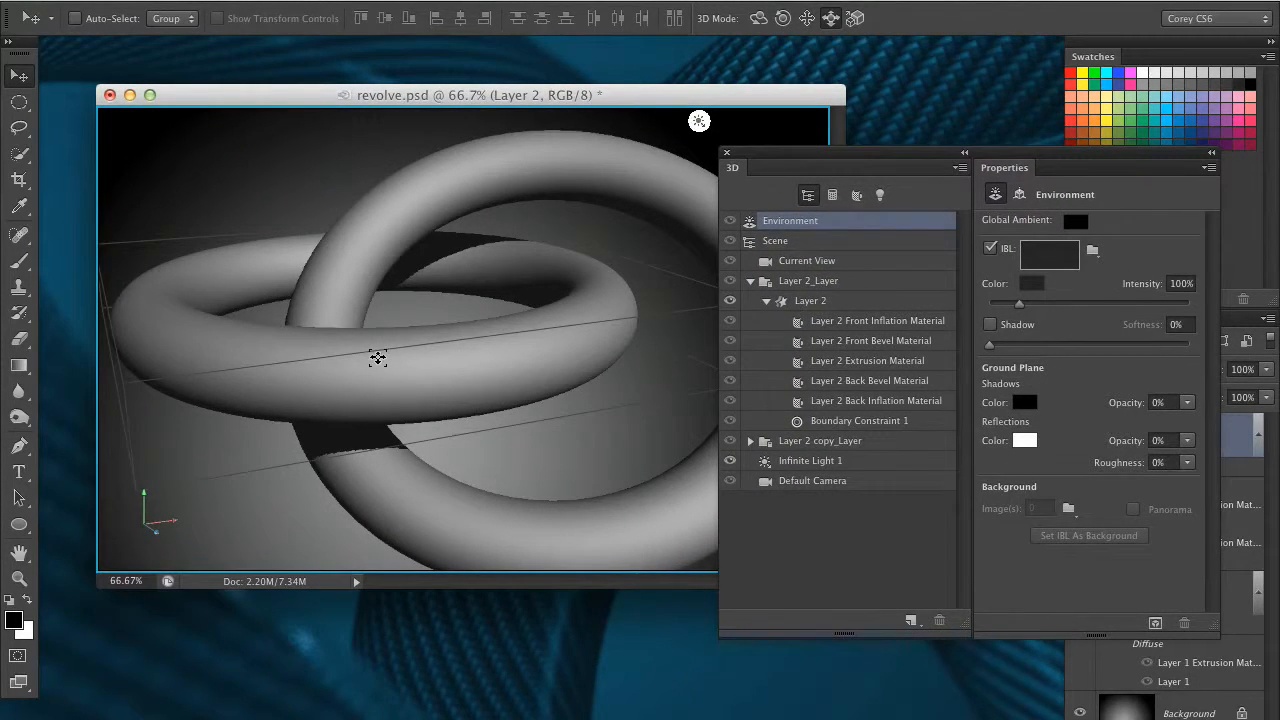
left_click(375, 357)
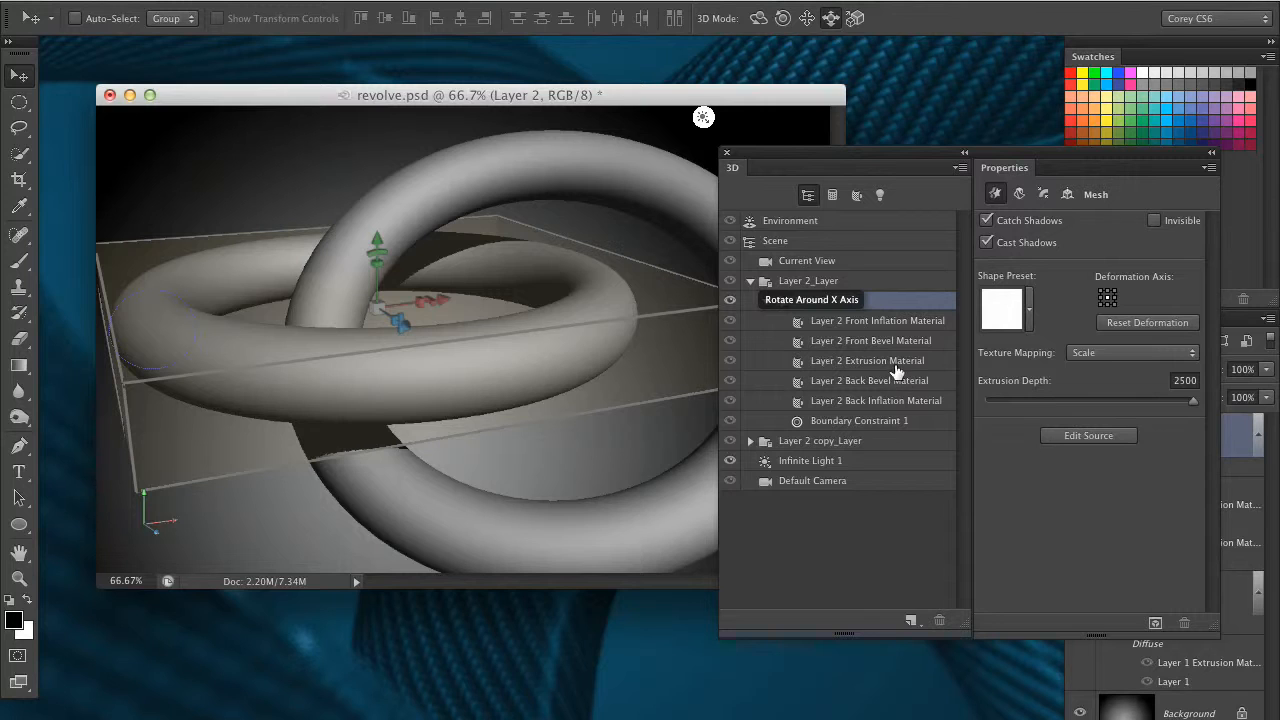
left_click(888, 364)
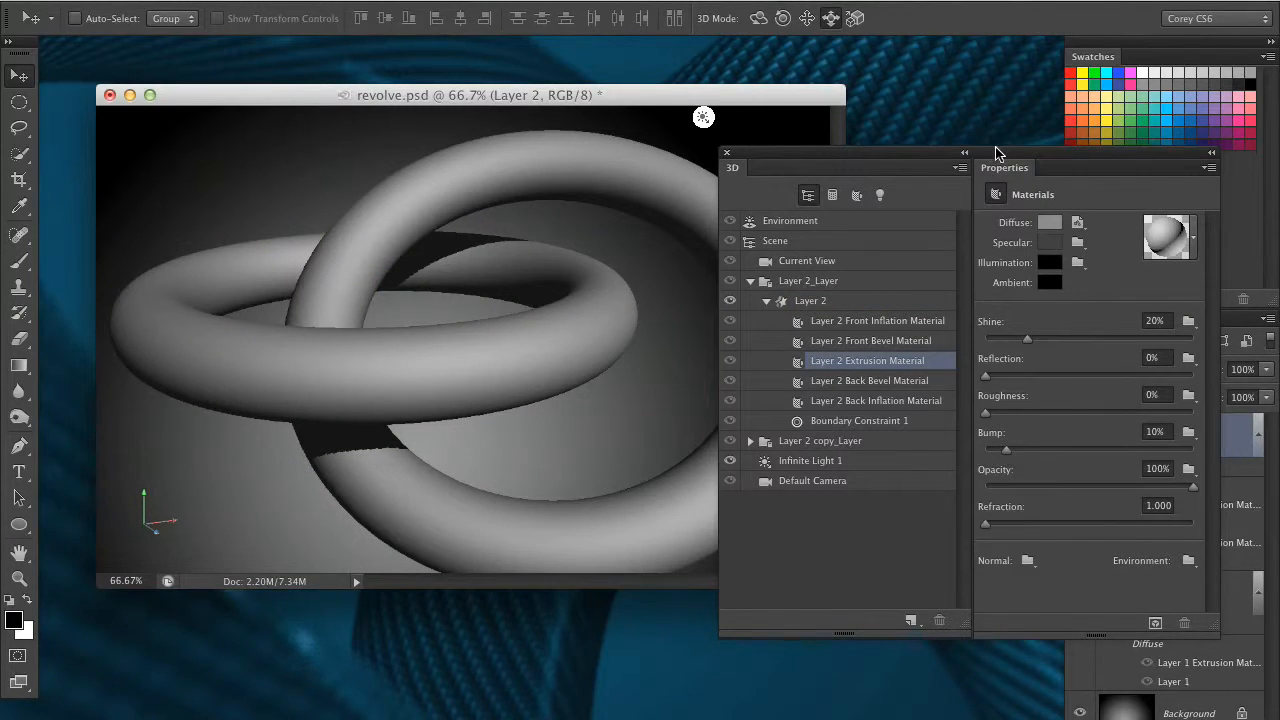
left_click_drag(996, 152, 954, 148)
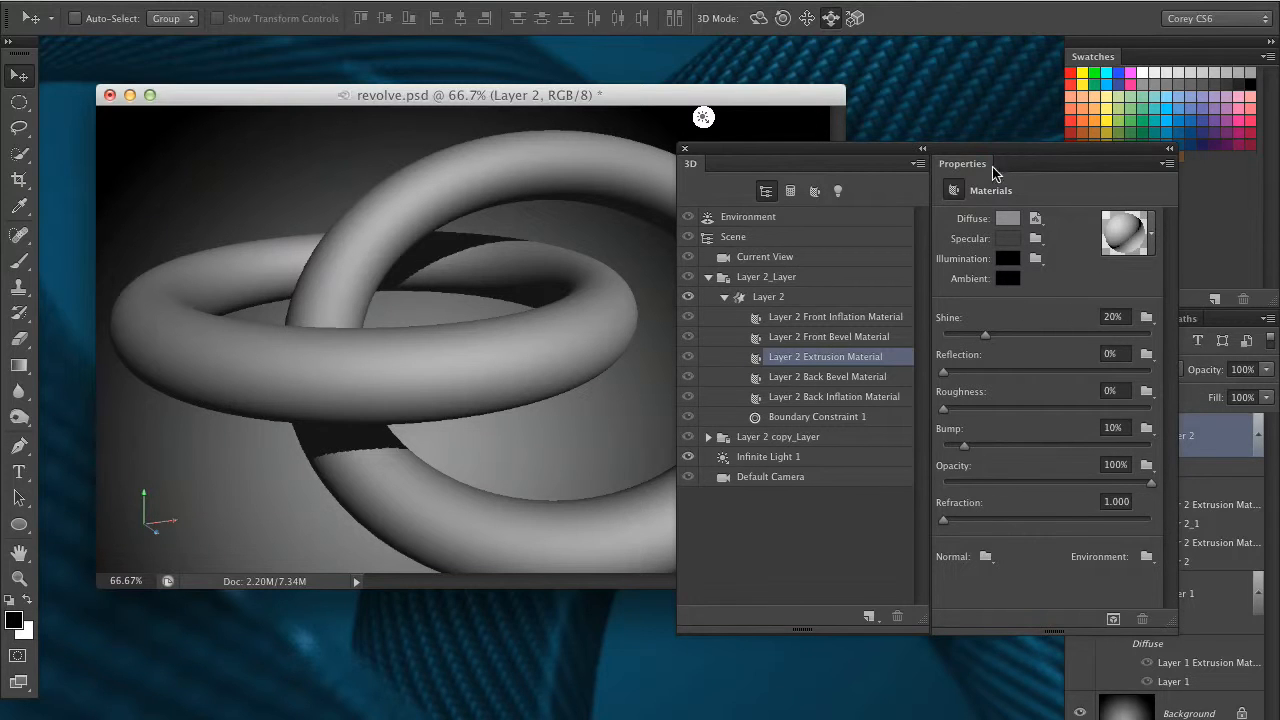
left_click_drag(980, 147, 915, 159)
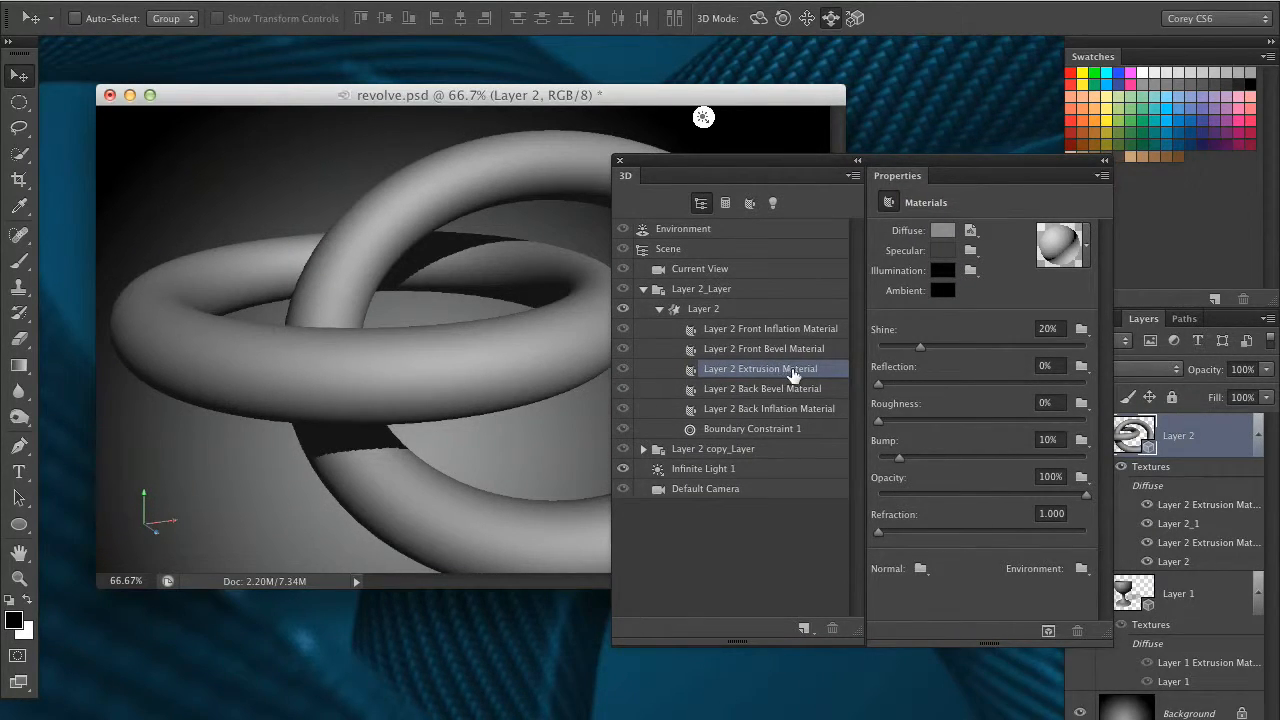
Create a new diffuse texture for the extrusion material from the Clipboard preset, 700 x 699 pixels at 100 pixels/inch with a white background
left_click(941, 237)
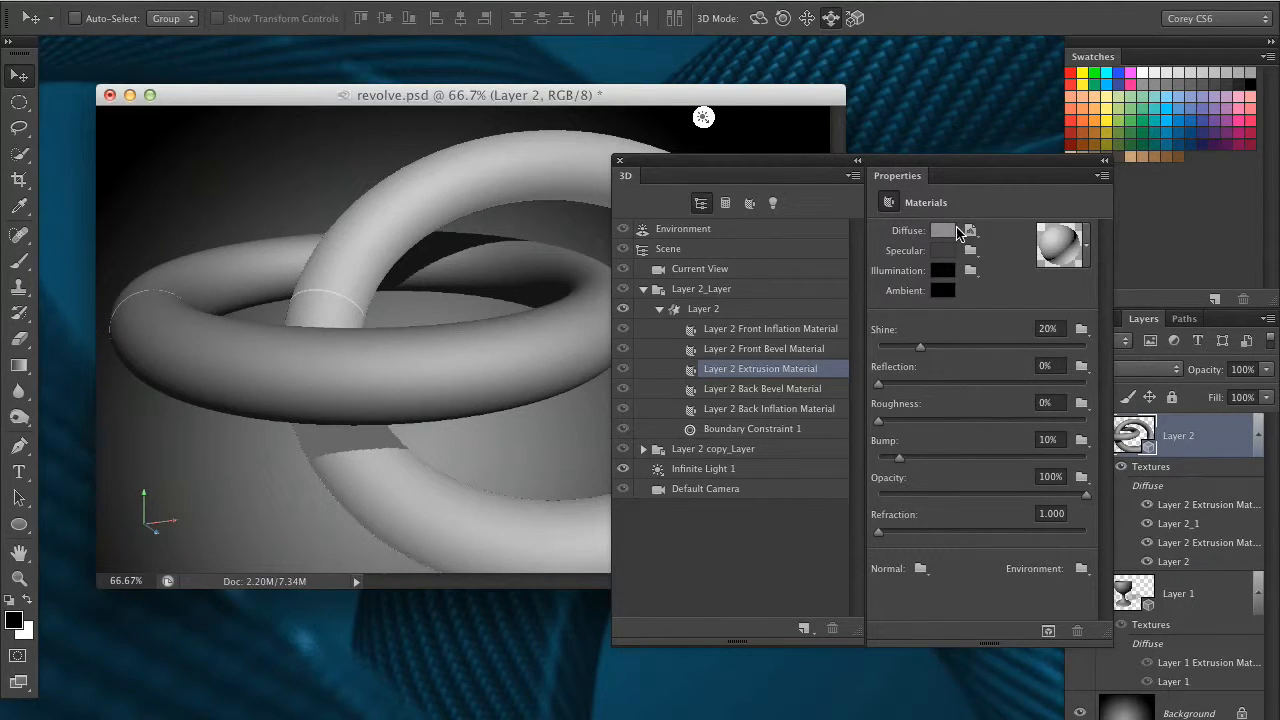
left_click(971, 232)
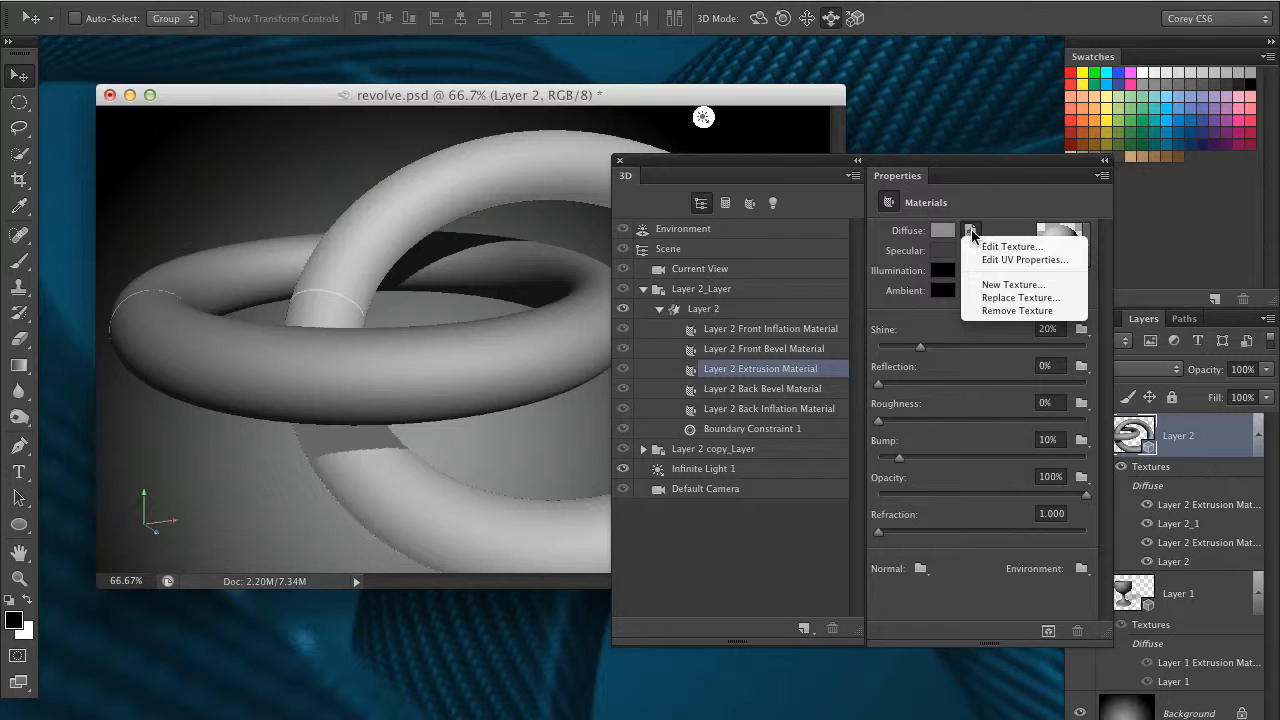
left_click(1035, 285)
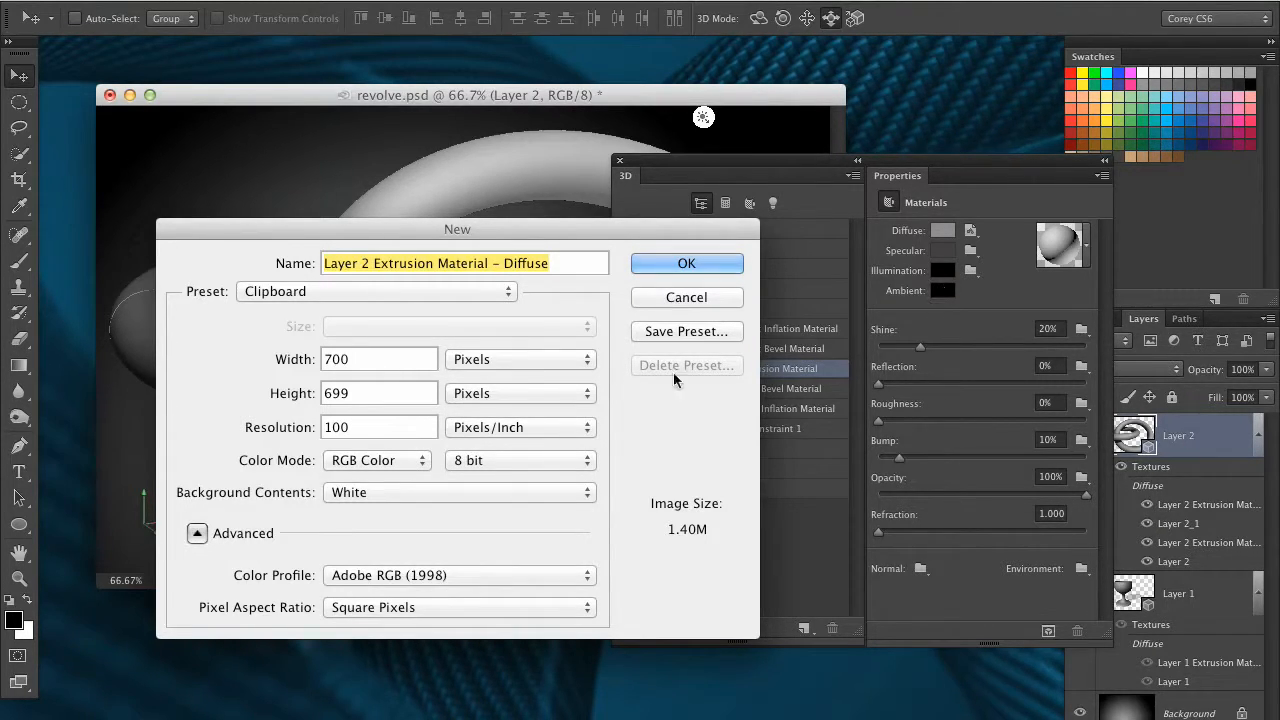
left_click(673, 264)
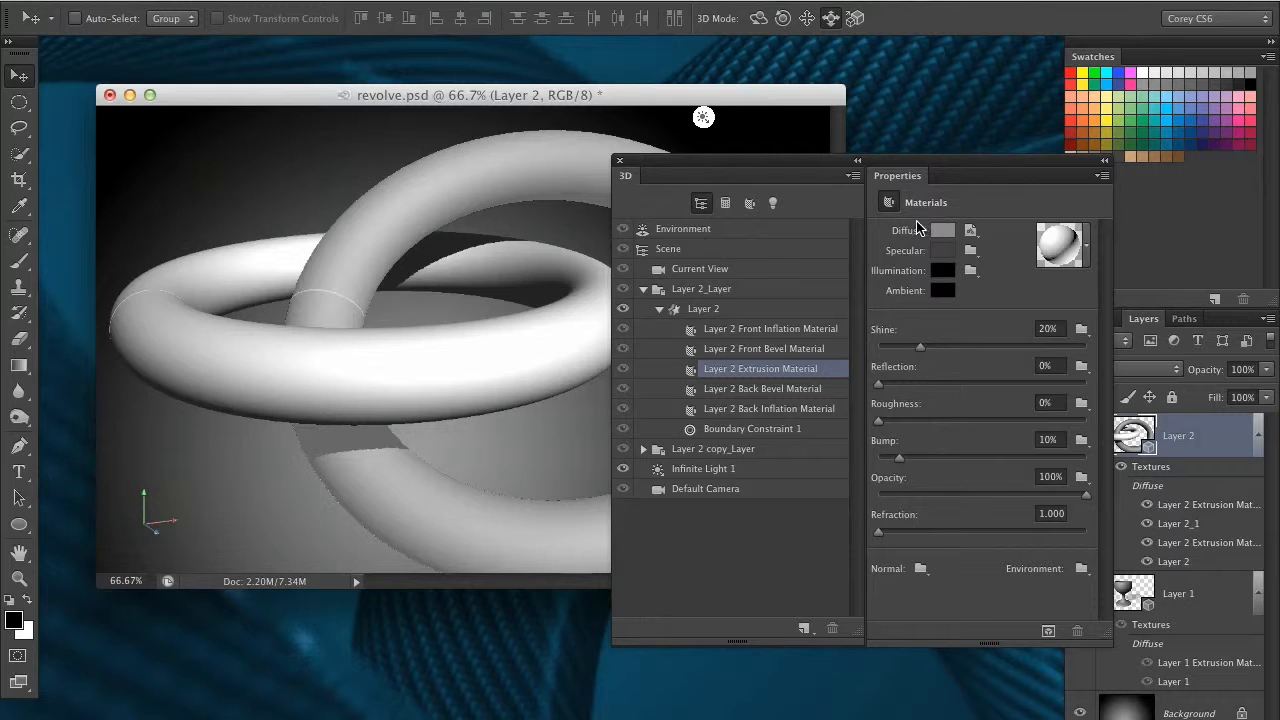
Edit the new diffuse texture, paste the copied carbon-fiber pattern into it, and save and close the texture document
left_click(971, 232)
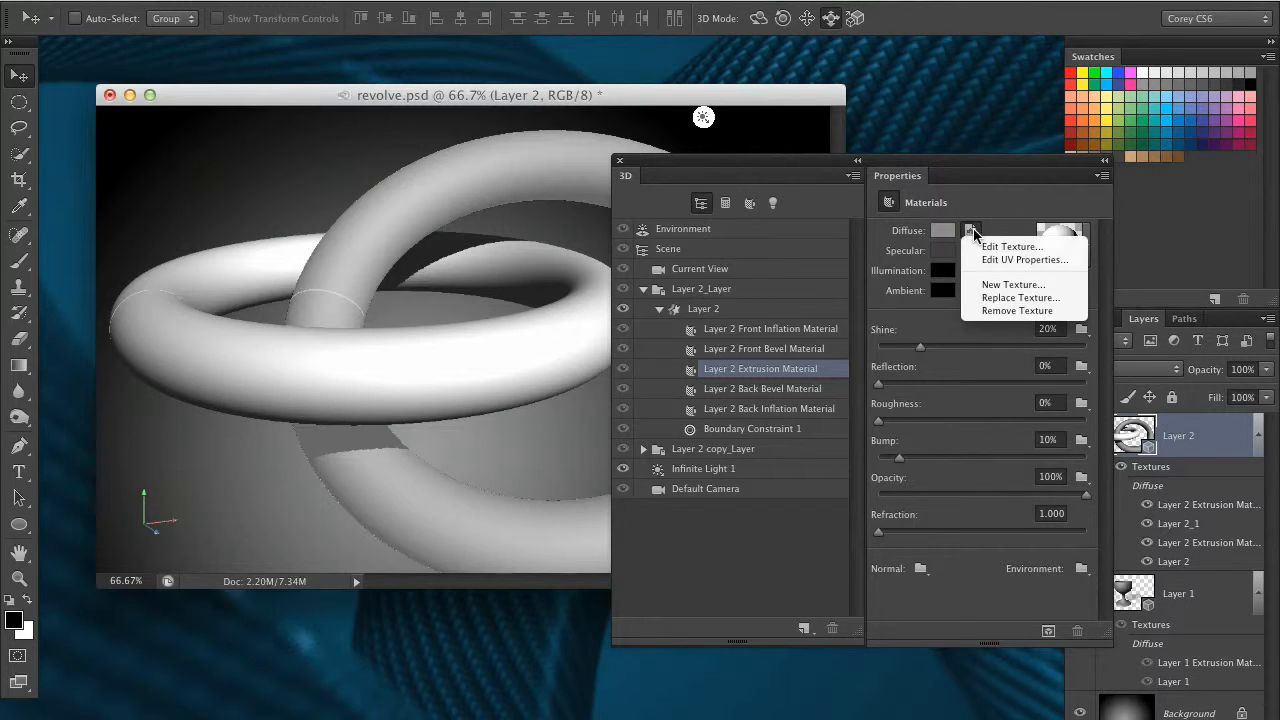
left_click(1015, 246)
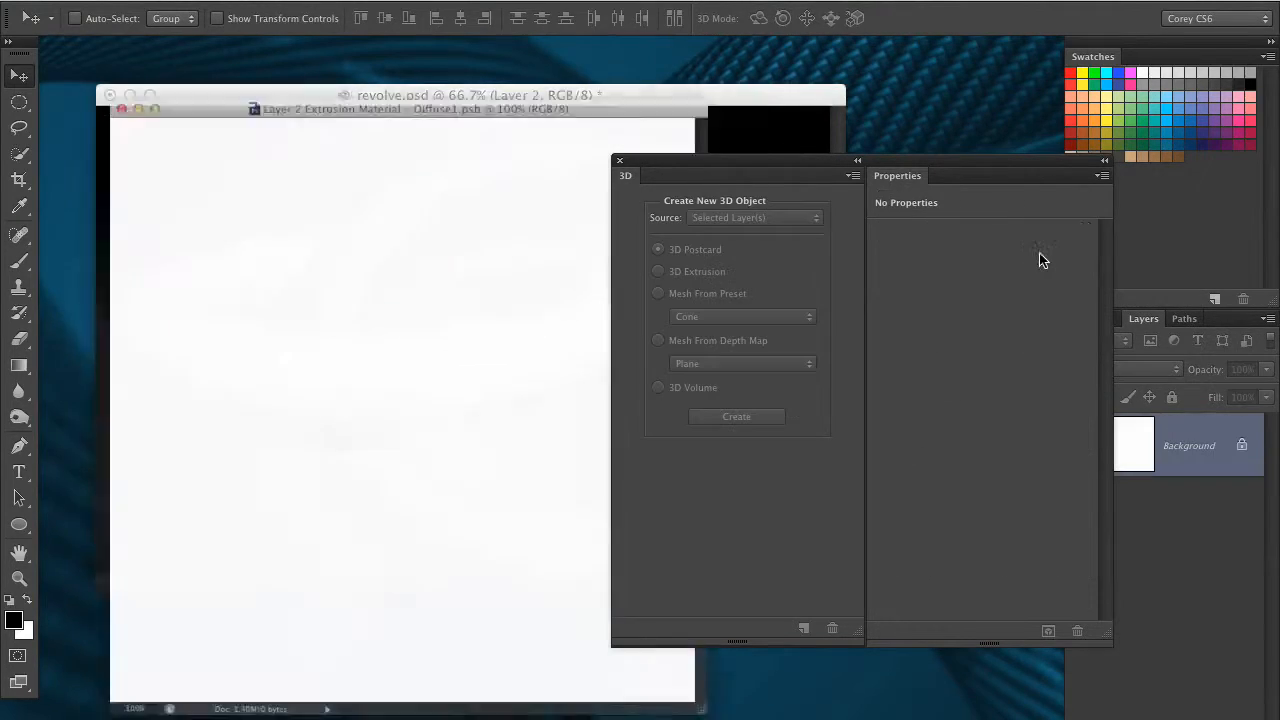
left_click_drag(751, 160, 1017, 197)
left_click_drag(731, 49, 843, 76)
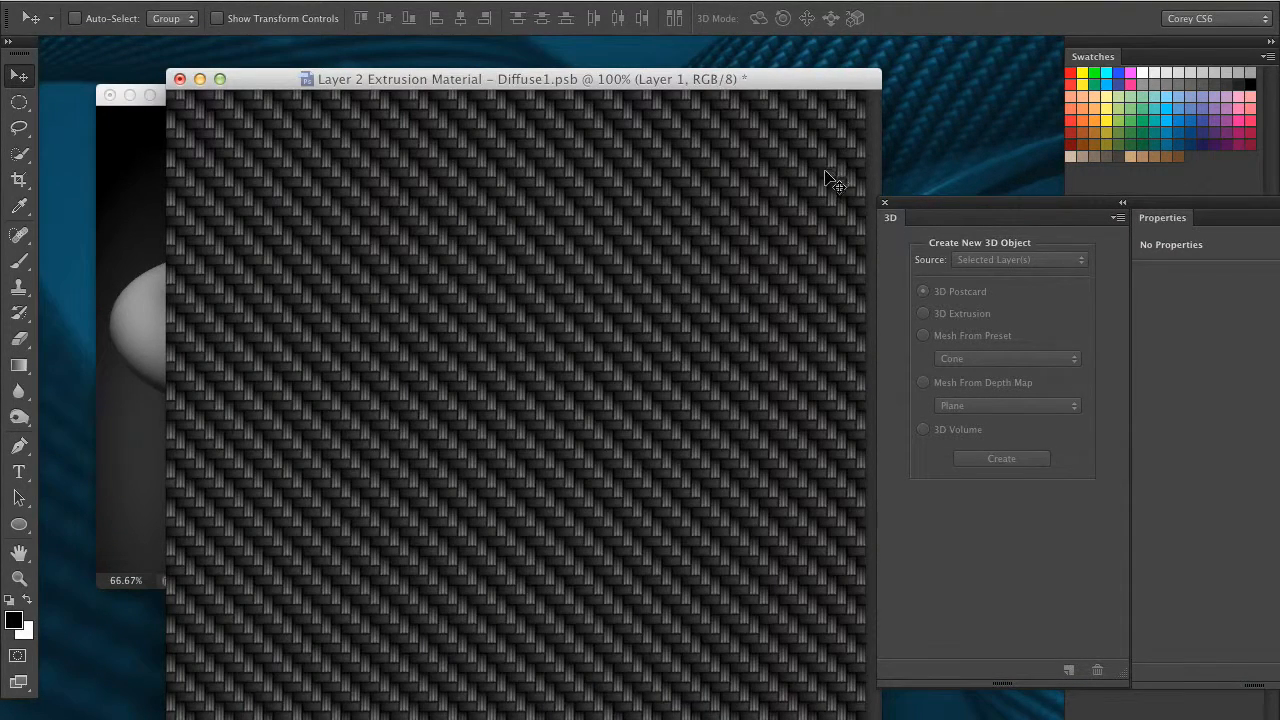
key("super+w")
left_click(809, 284)
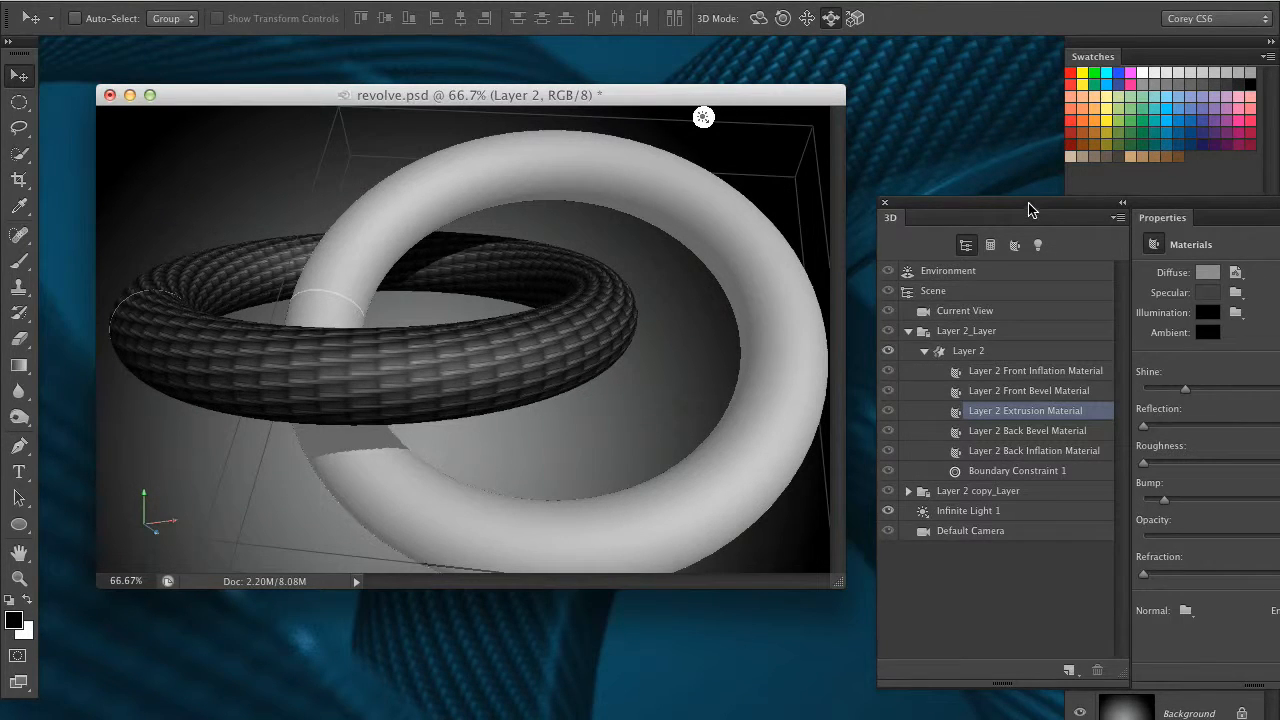
Select the horizontal ring's Layer 2 mesh and set its texture mapping to Tile
left_click_drag(1030, 208, 706, 209)
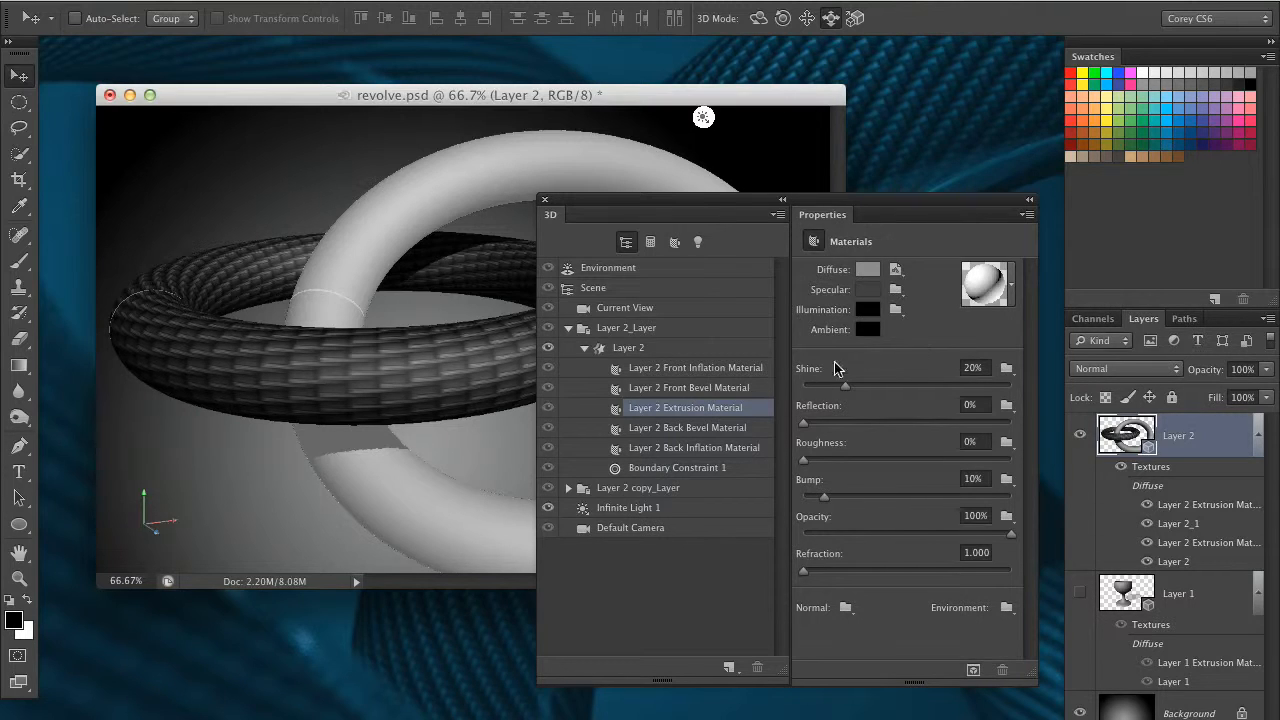
left_click(668, 350)
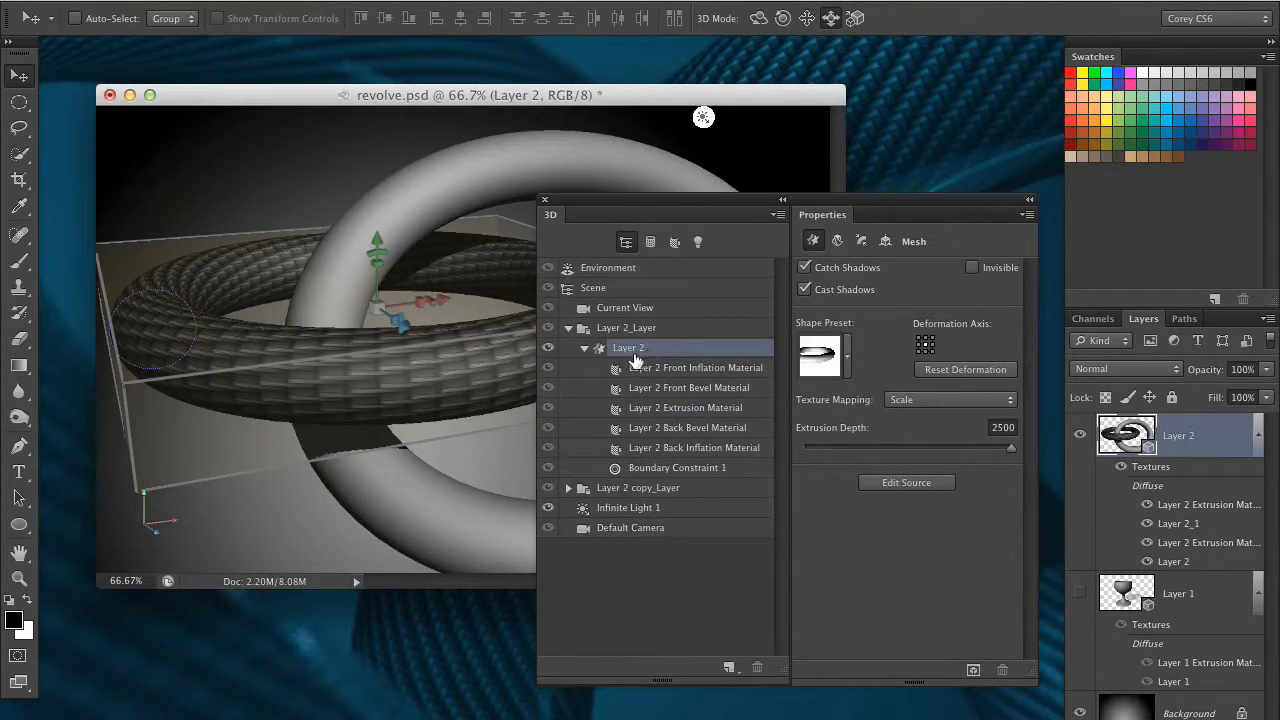
left_click(584, 348)
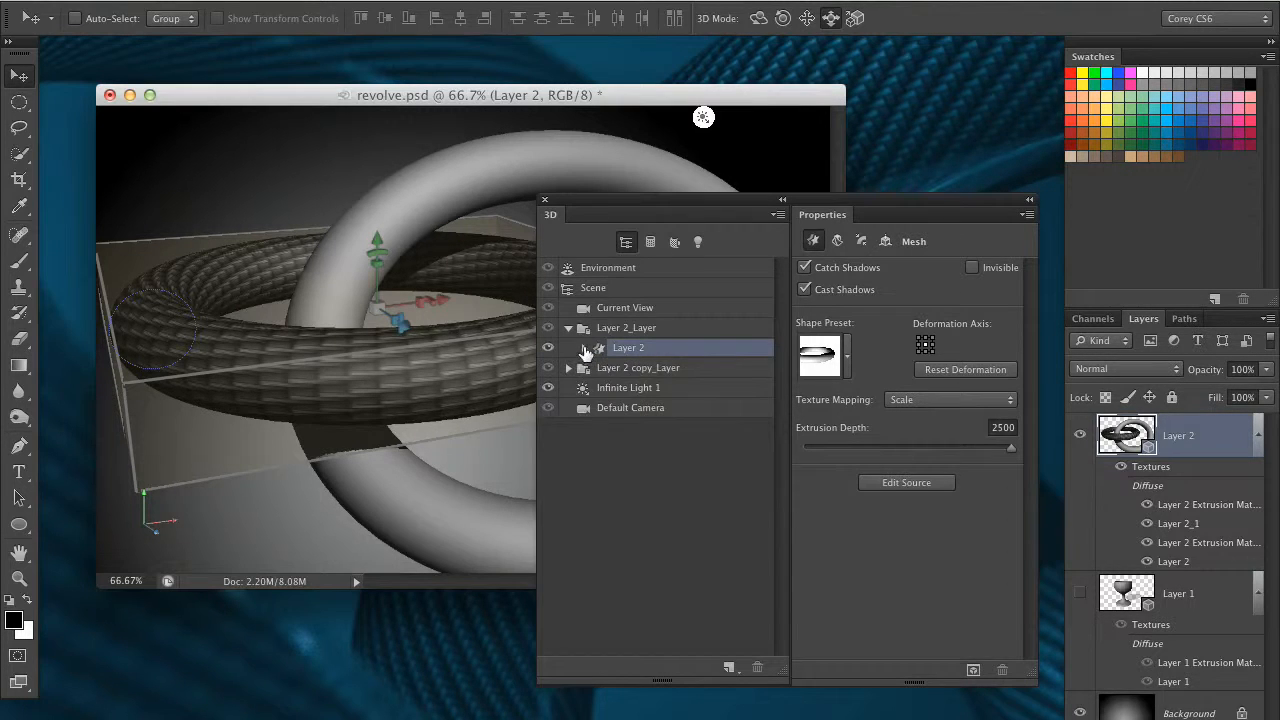
left_click(585, 350)
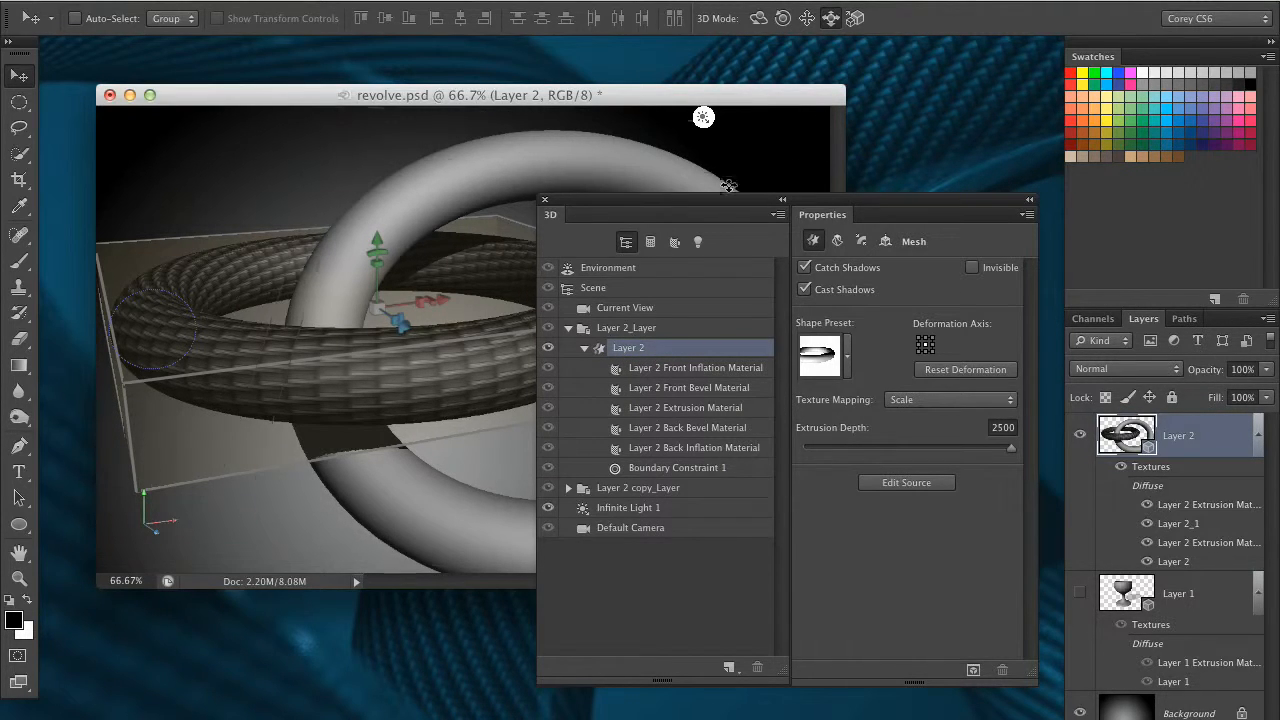
left_click_drag(729, 205, 668, 198)
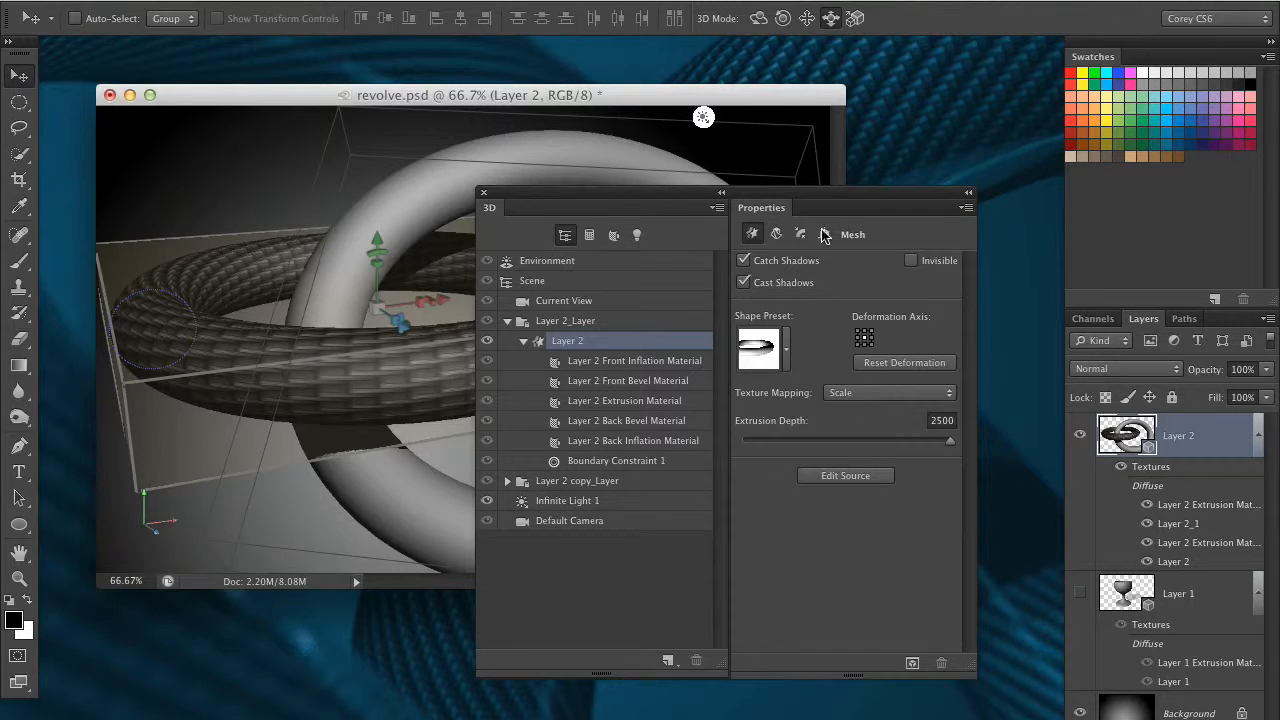
left_click_drag(792, 197, 976, 218)
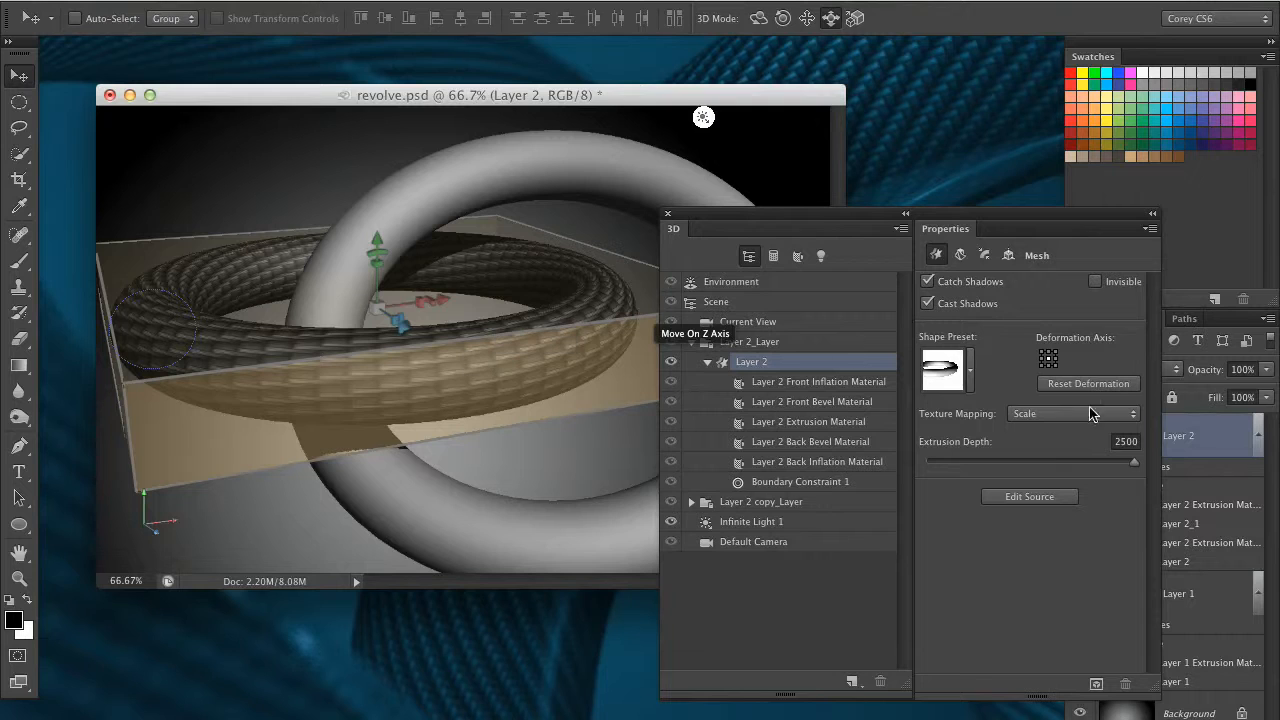
left_click(1040, 415)
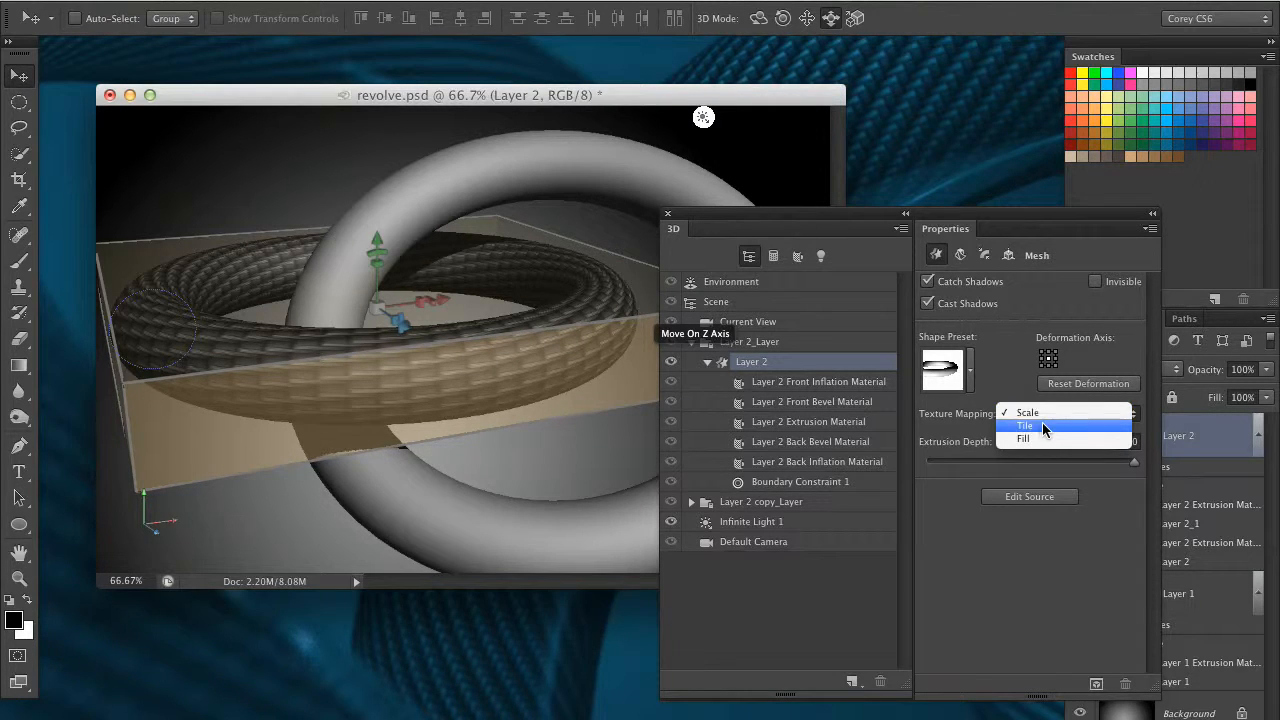
left_click(1041, 425)
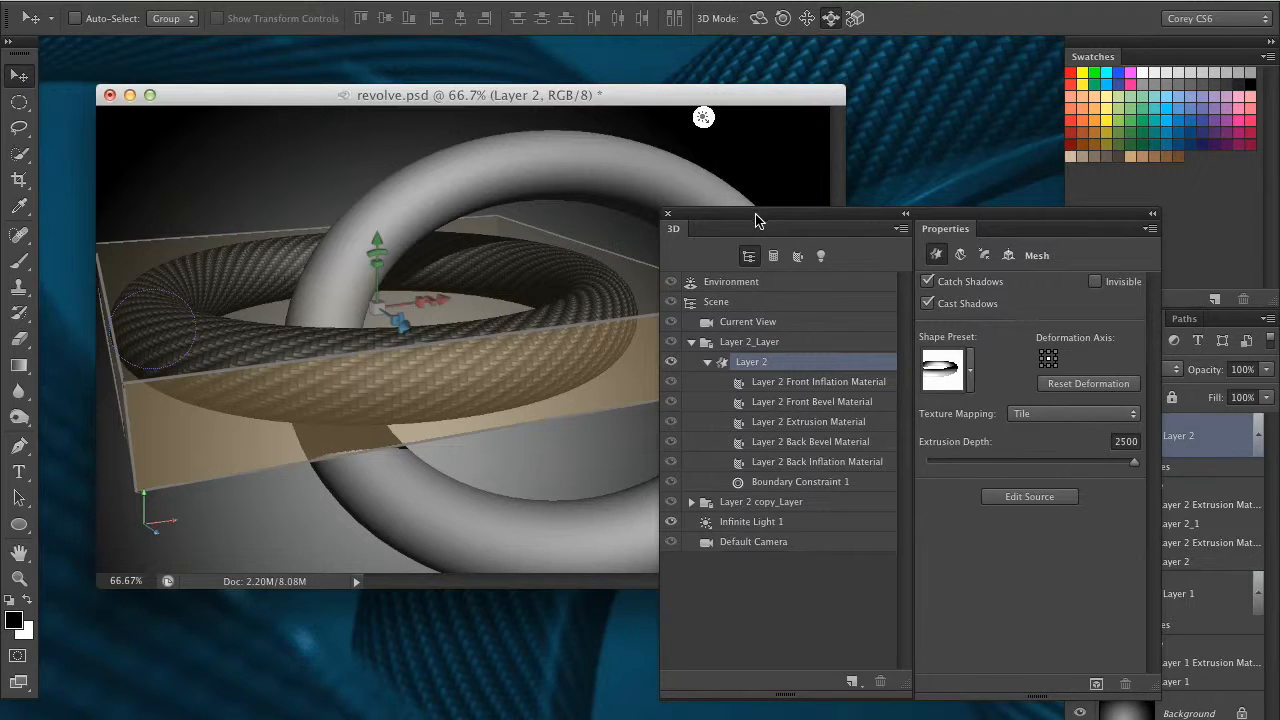
left_click_drag(756, 220, 784, 214)
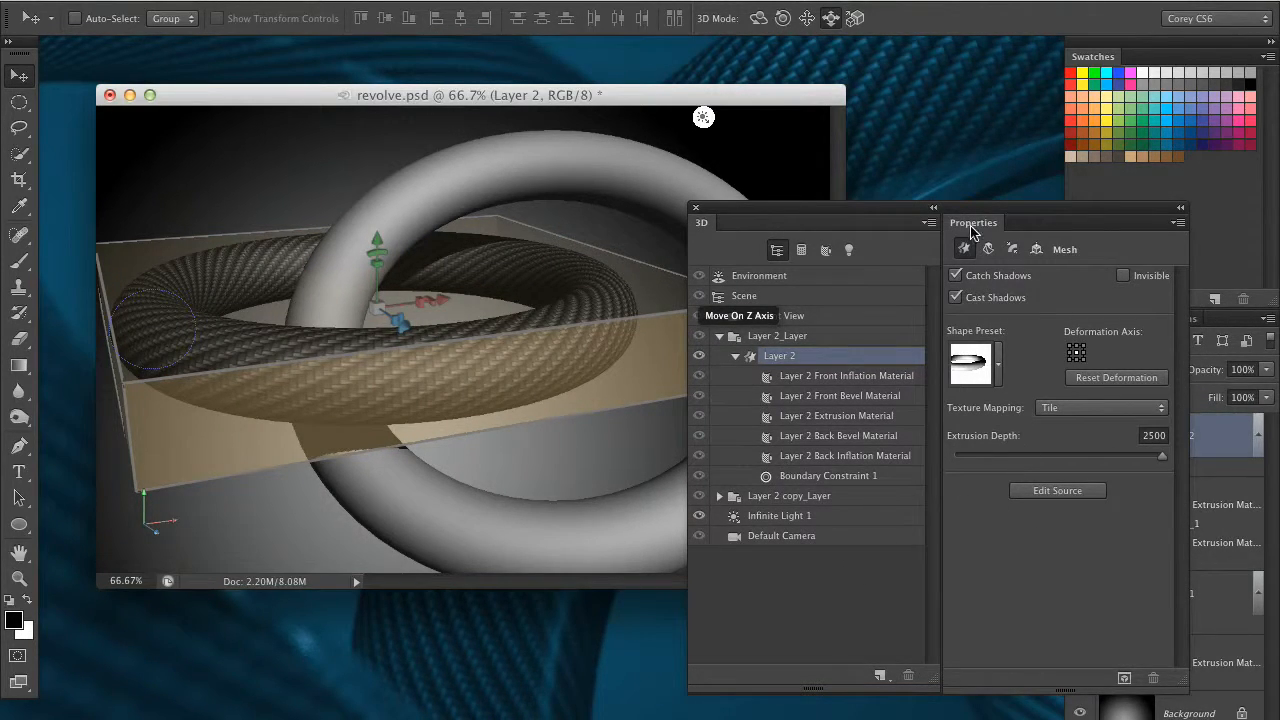
Select the horizontal ring's Layer 2 Extrusion Material and open the UV properties of its diffuse texture
left_click_drag(920, 208, 835, 193)
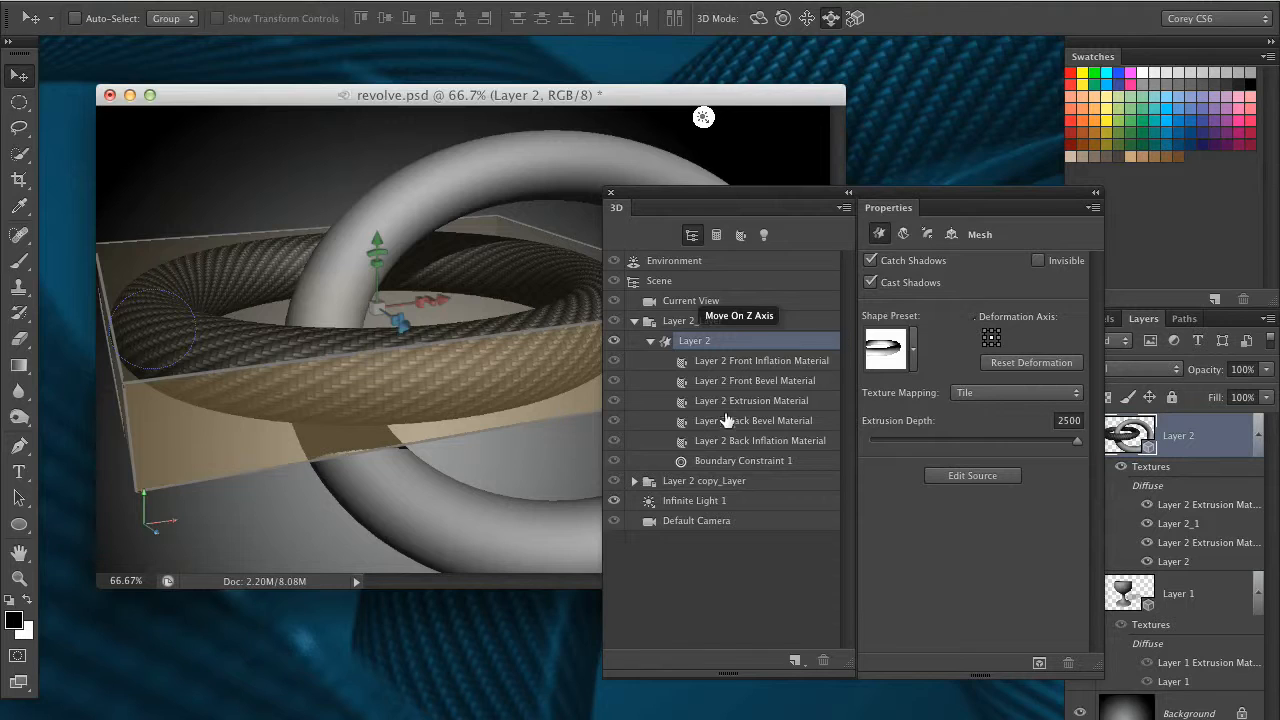
left_click(752, 401)
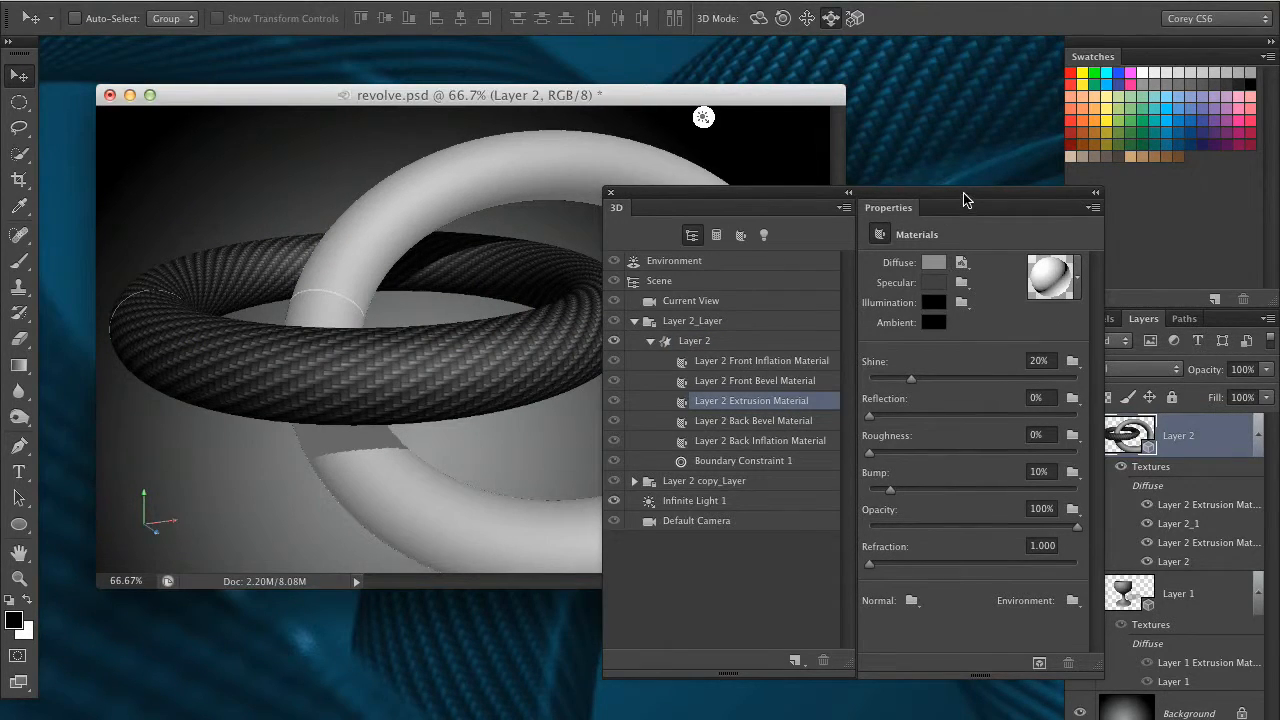
left_click_drag(963, 193, 909, 179)
left_click(909, 250)
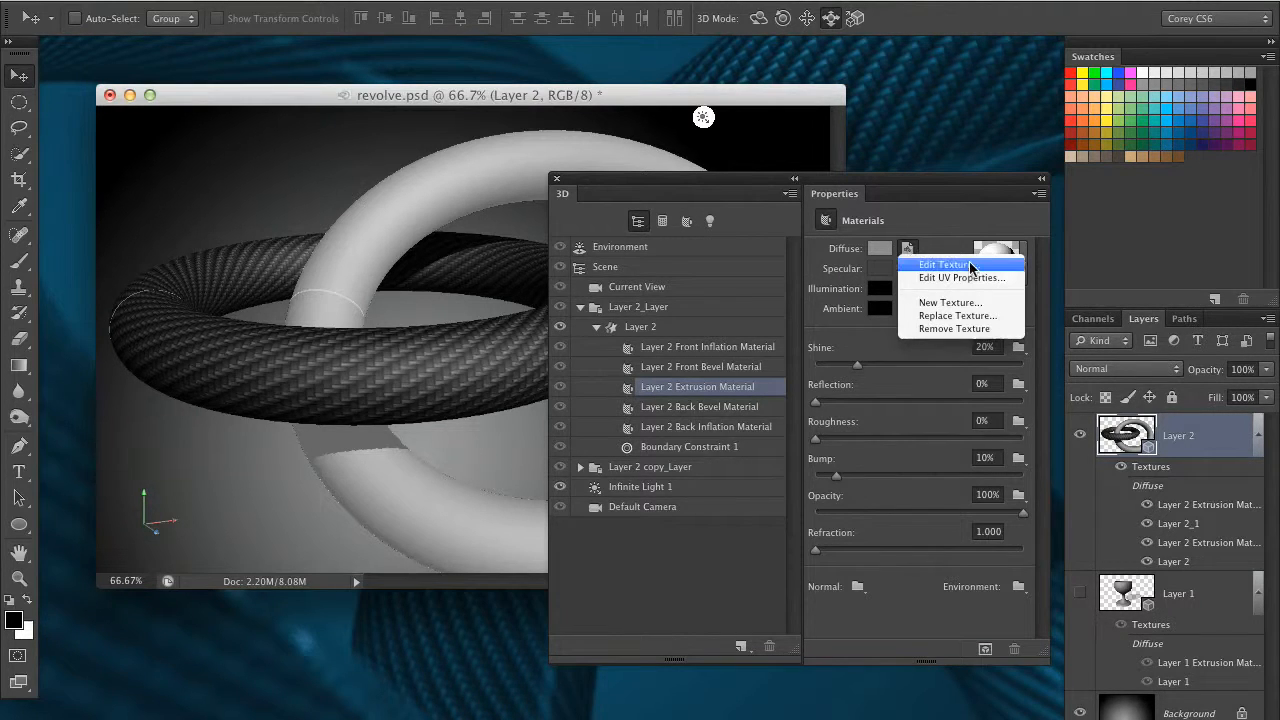
left_click(994, 288)
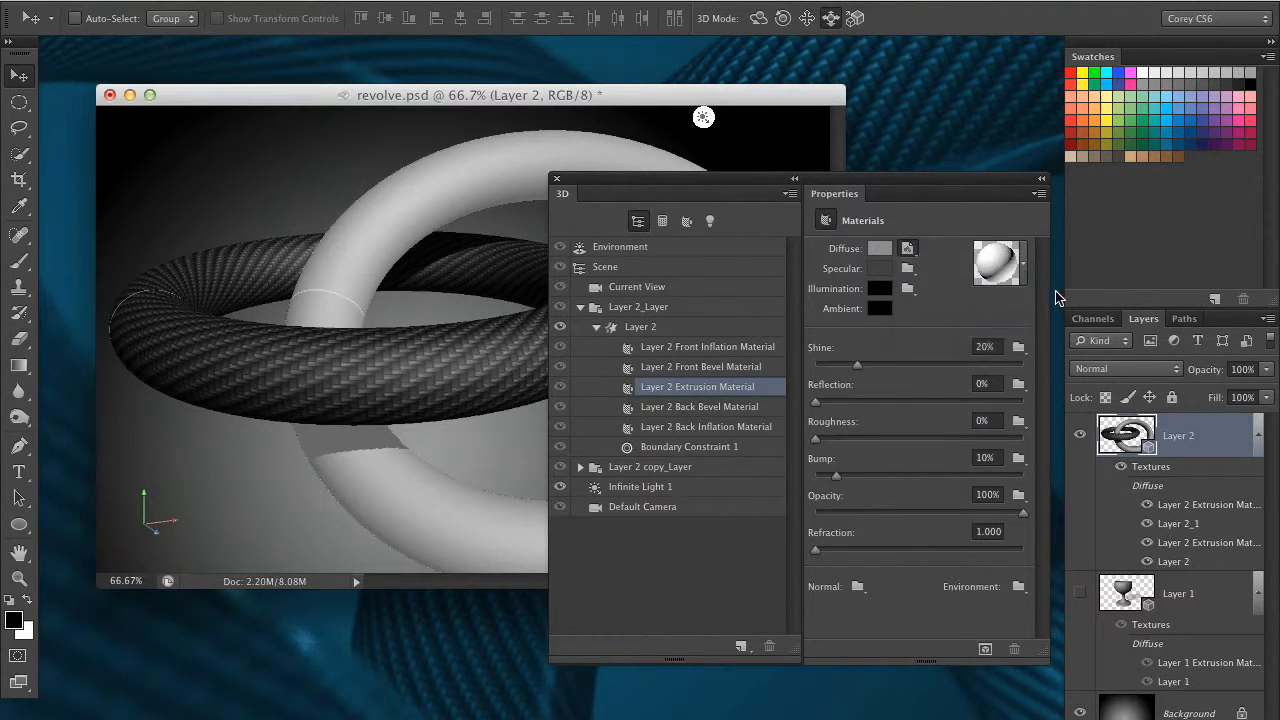
left_click_drag(827, 346, 789, 339)
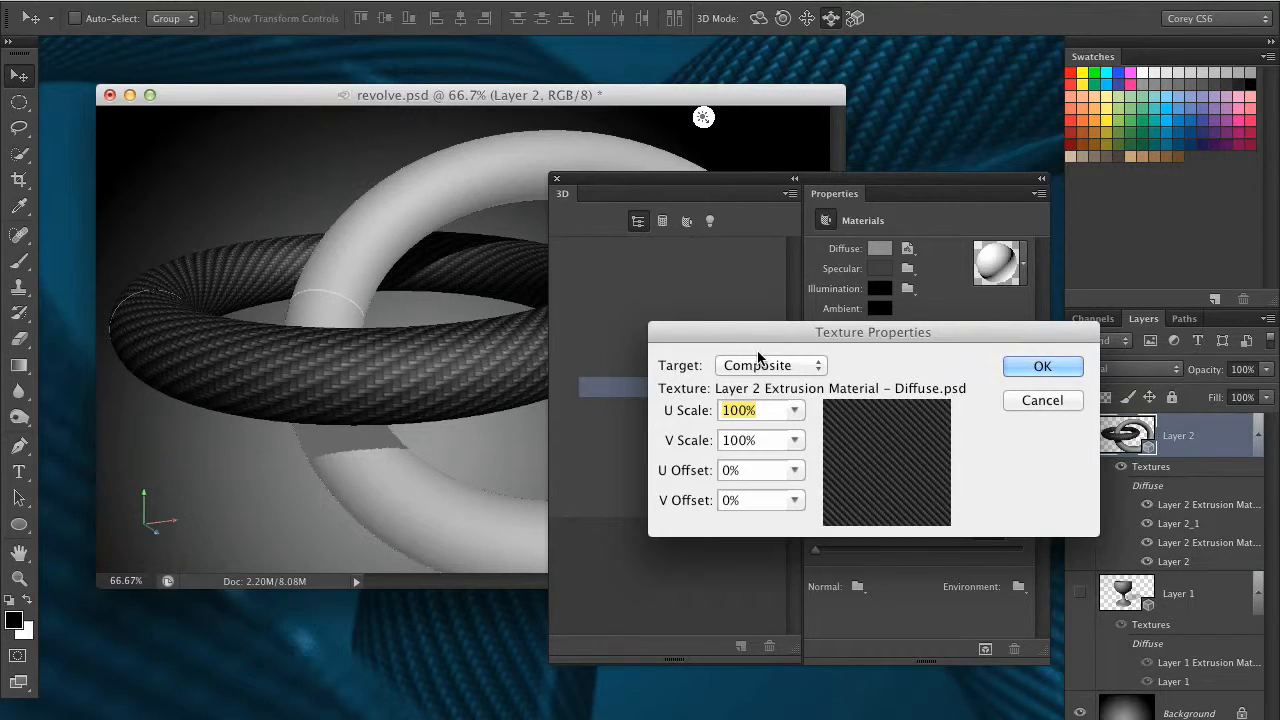
Set the horizontal ring's diffuse texture to a U Scale of 217.53% and a V Scale of about 206%
left_click(794, 410)
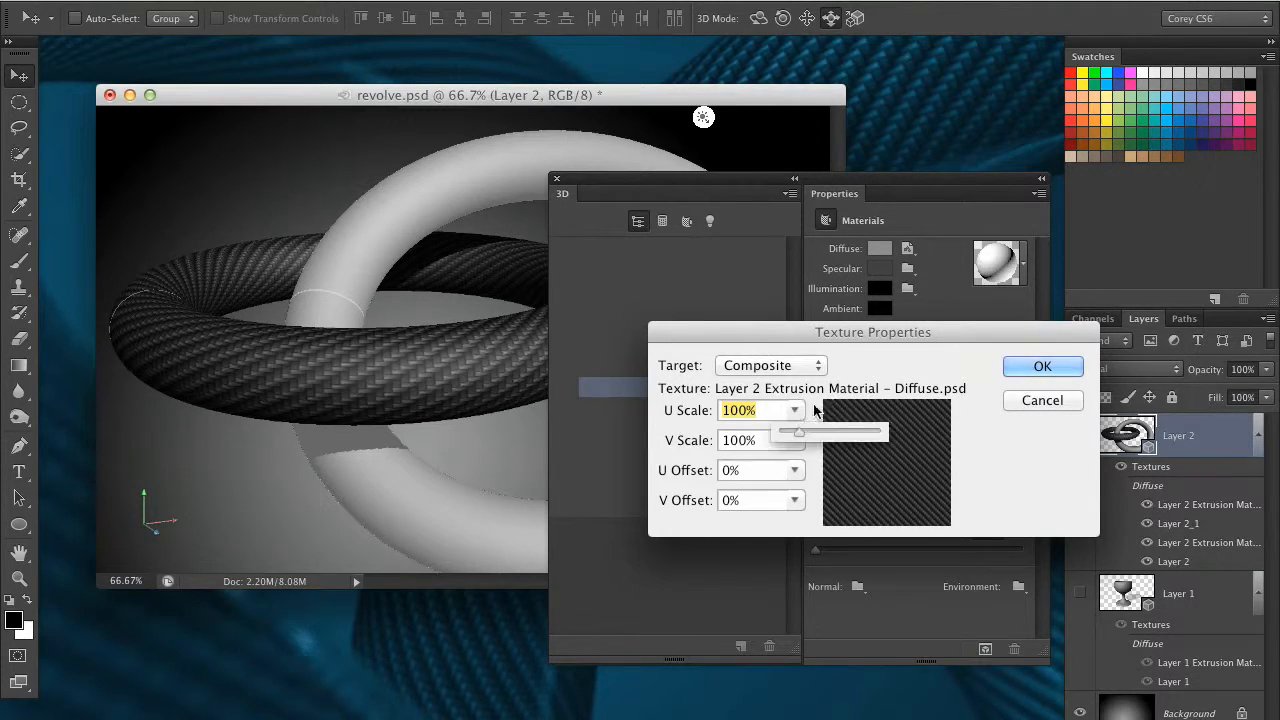
left_click_drag(804, 438, 817, 439)
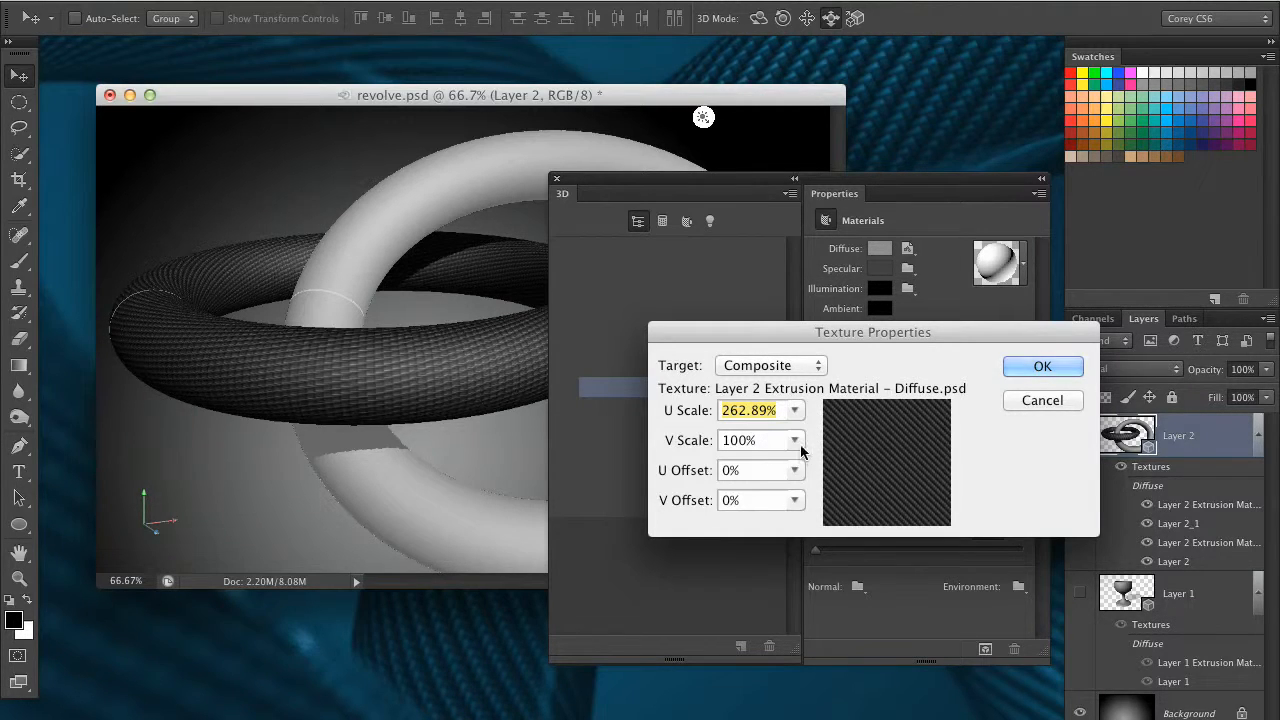
left_click(794, 440)
left_click_drag(800, 460, 808, 467)
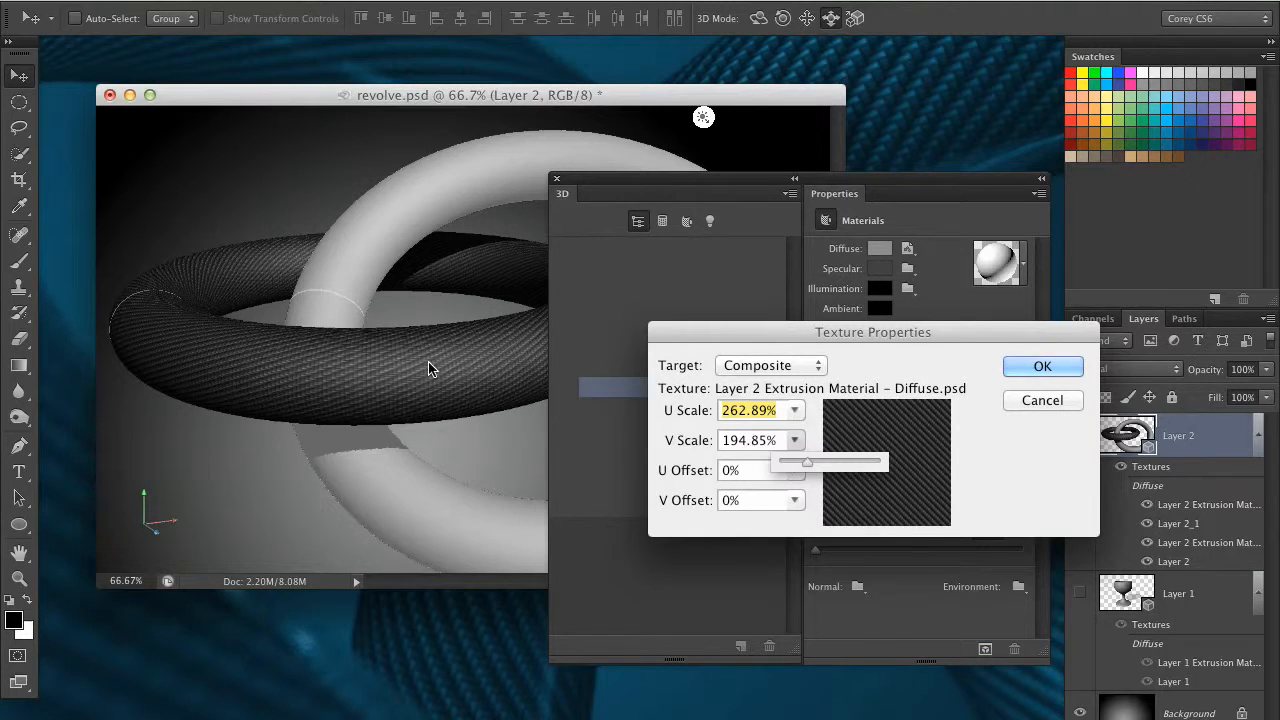
mouse_move(790, 464)
left_mouse_down()
mouse_move(811, 470)
mouse_move(797, 440)
left_mouse_up()
left_click(794, 410)
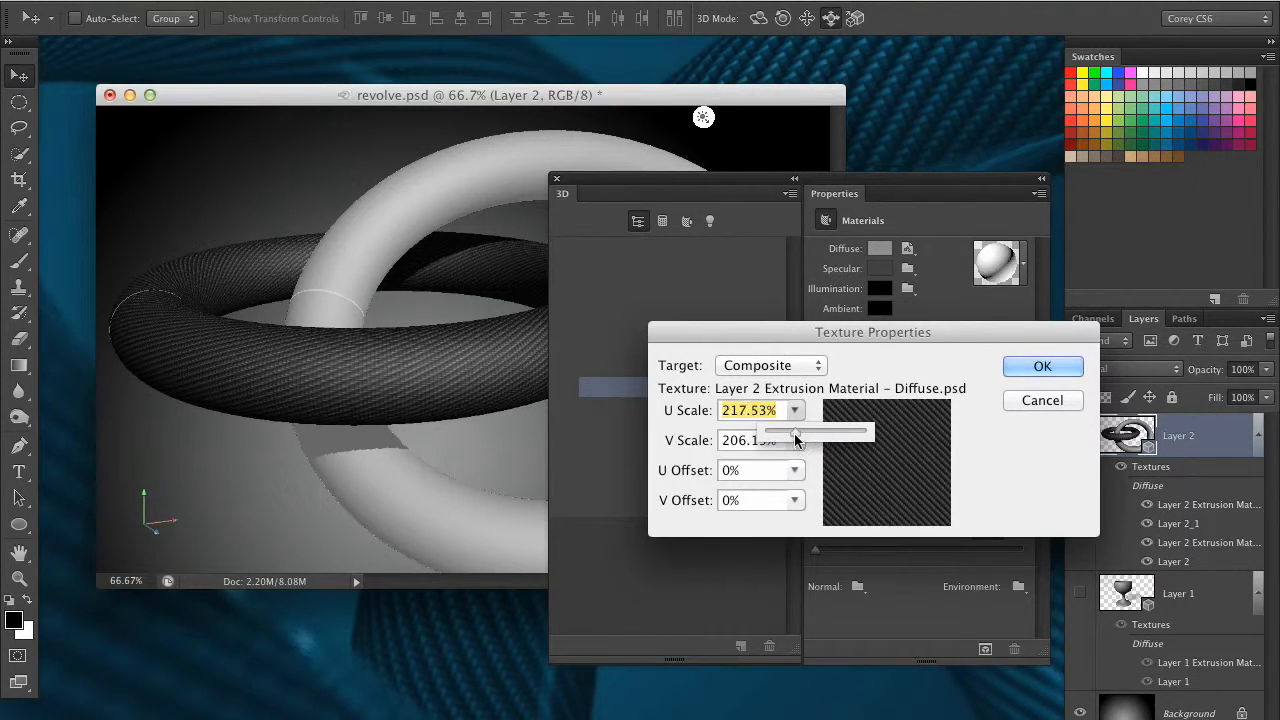
left_click(1038, 368)
left_click(1042, 368)
Create a new 700 x 699 pixel diffuse texture with a white background for the upright ring's Layer 2 Extrusion Material_0
left_click_drag(838, 180, 951, 220)
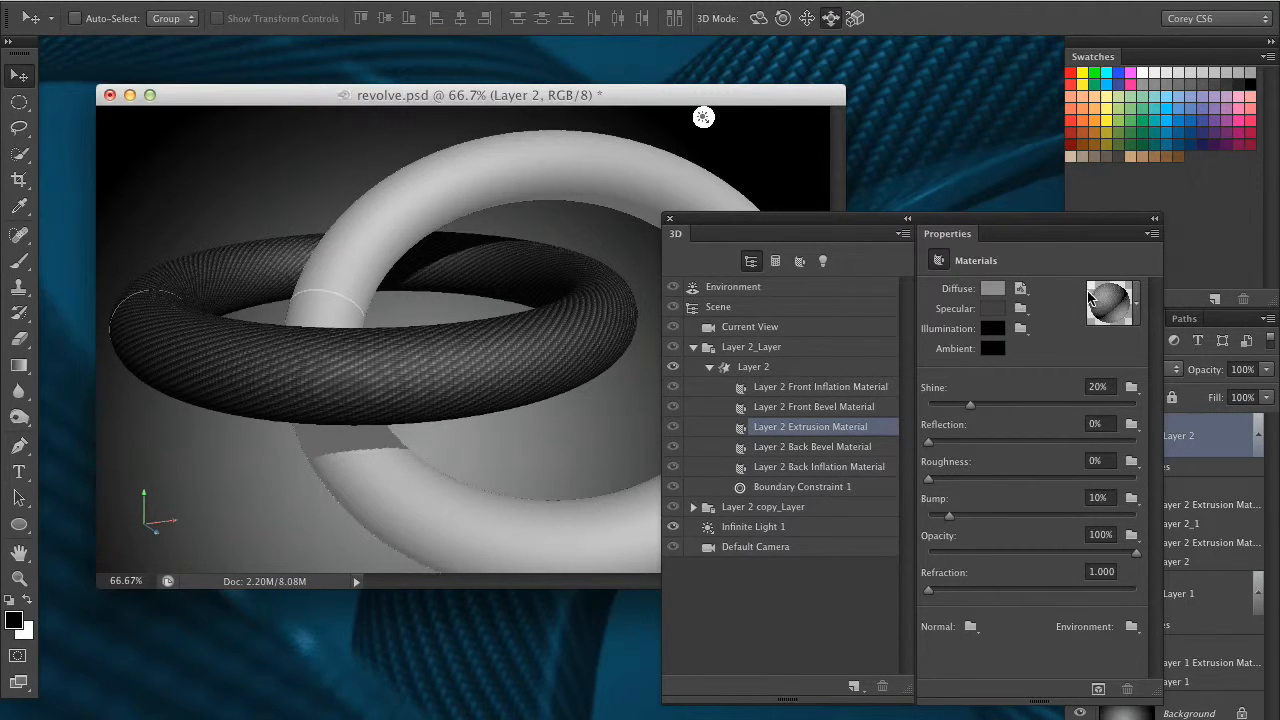
left_click_drag(912, 221, 856, 209)
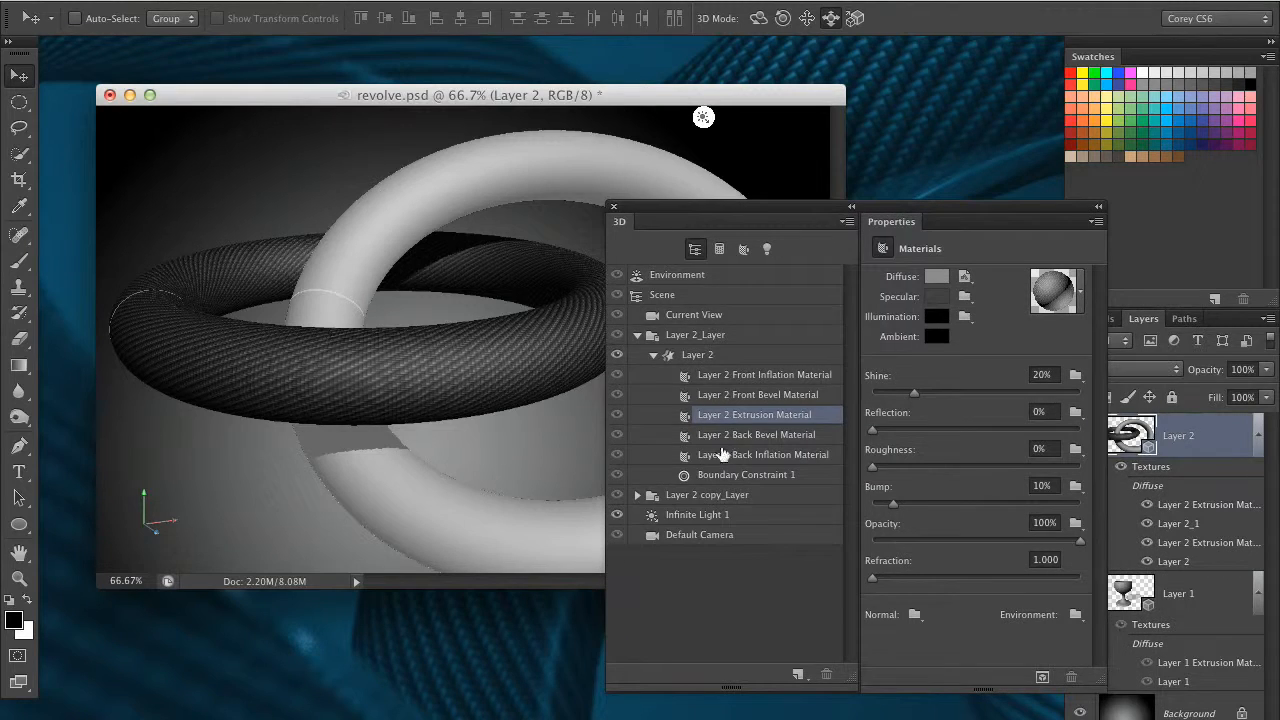
left_click(637, 494)
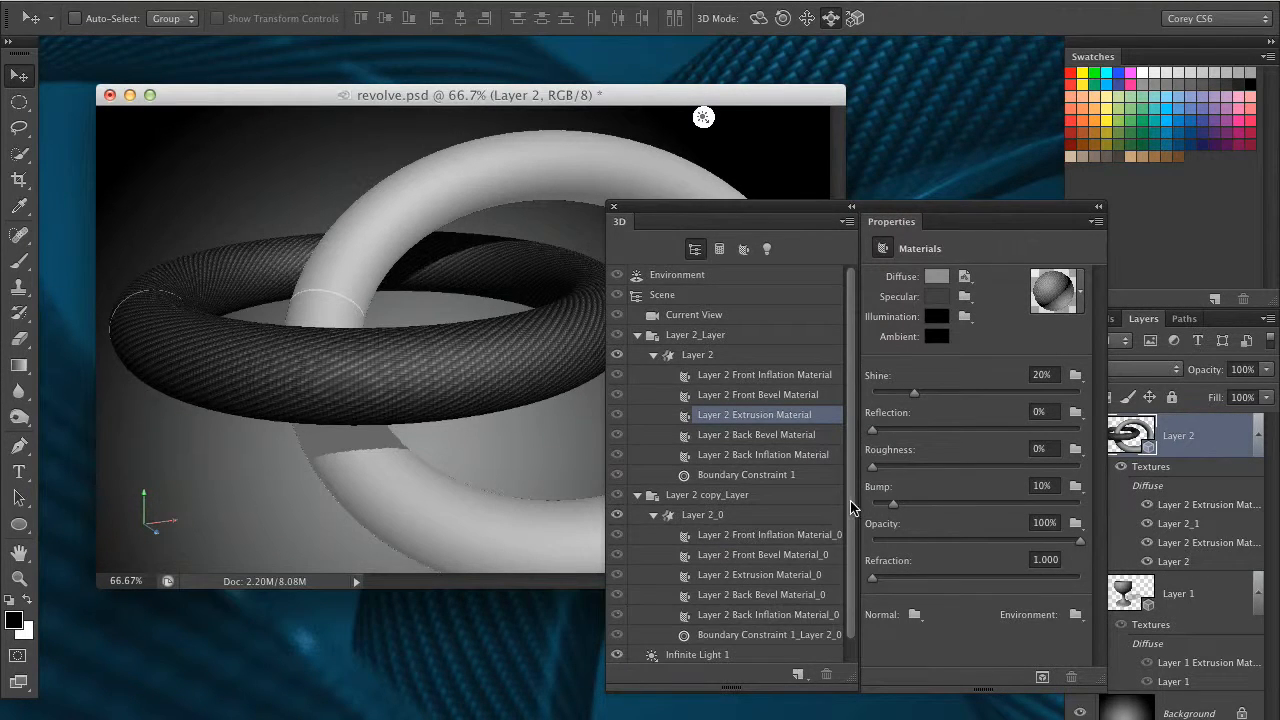
scroll(853, 512, "down", 1)
left_click(773, 557)
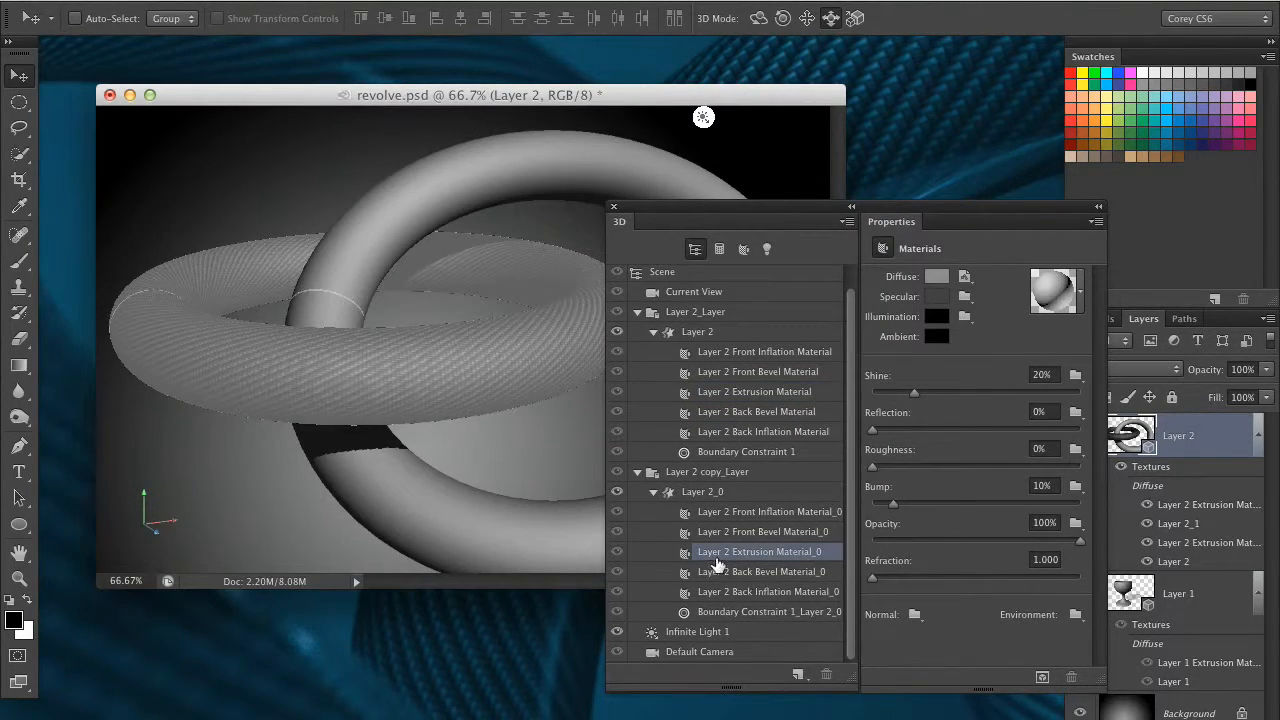
left_click(964, 276)
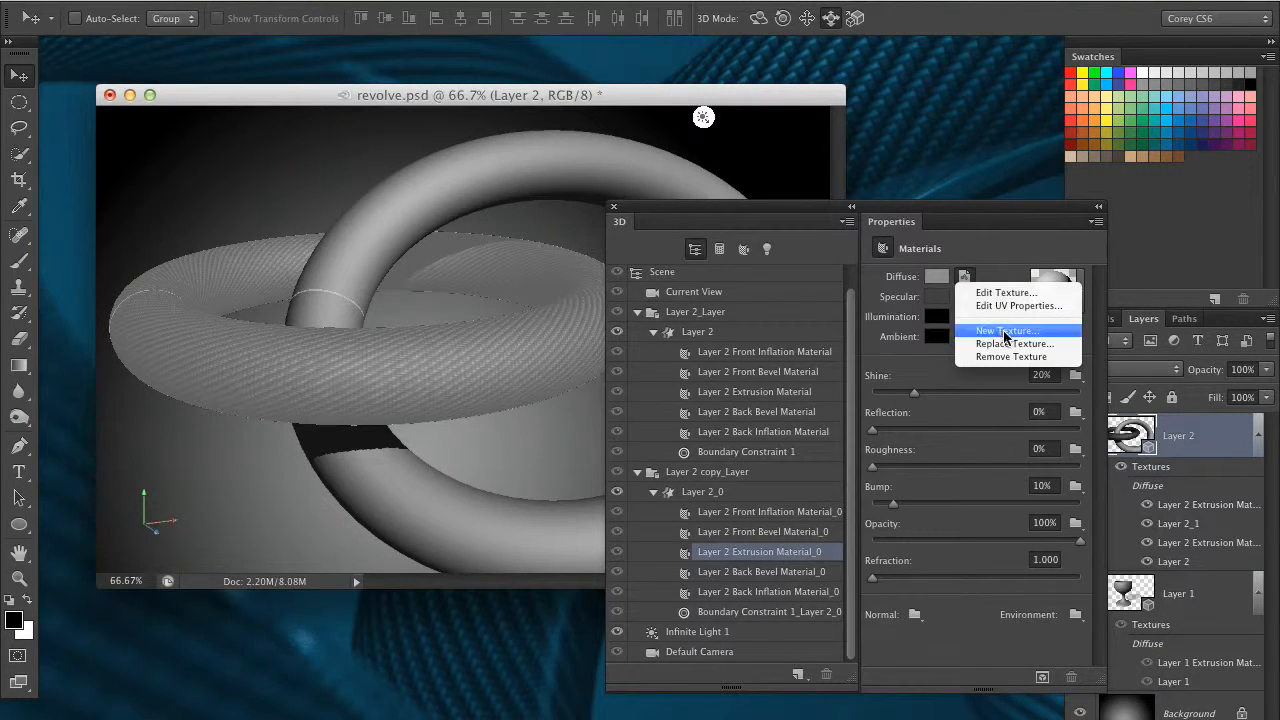
left_click(1045, 331)
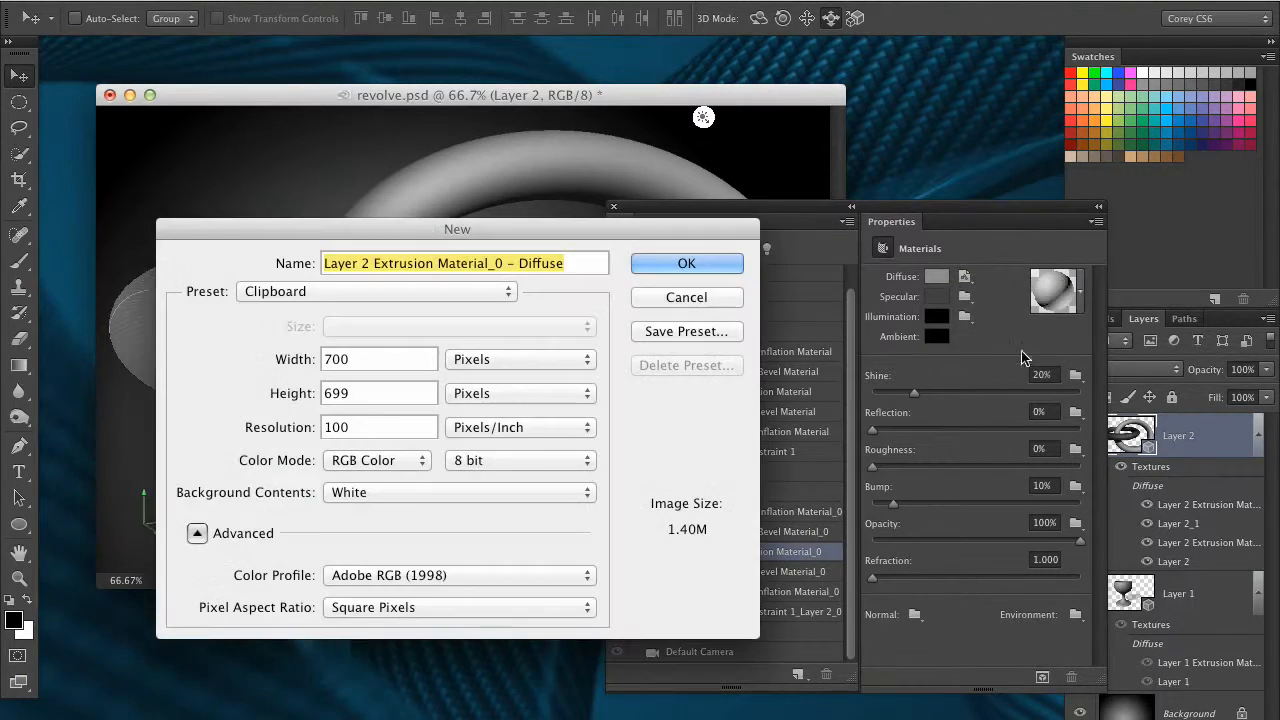
left_click(686, 263)
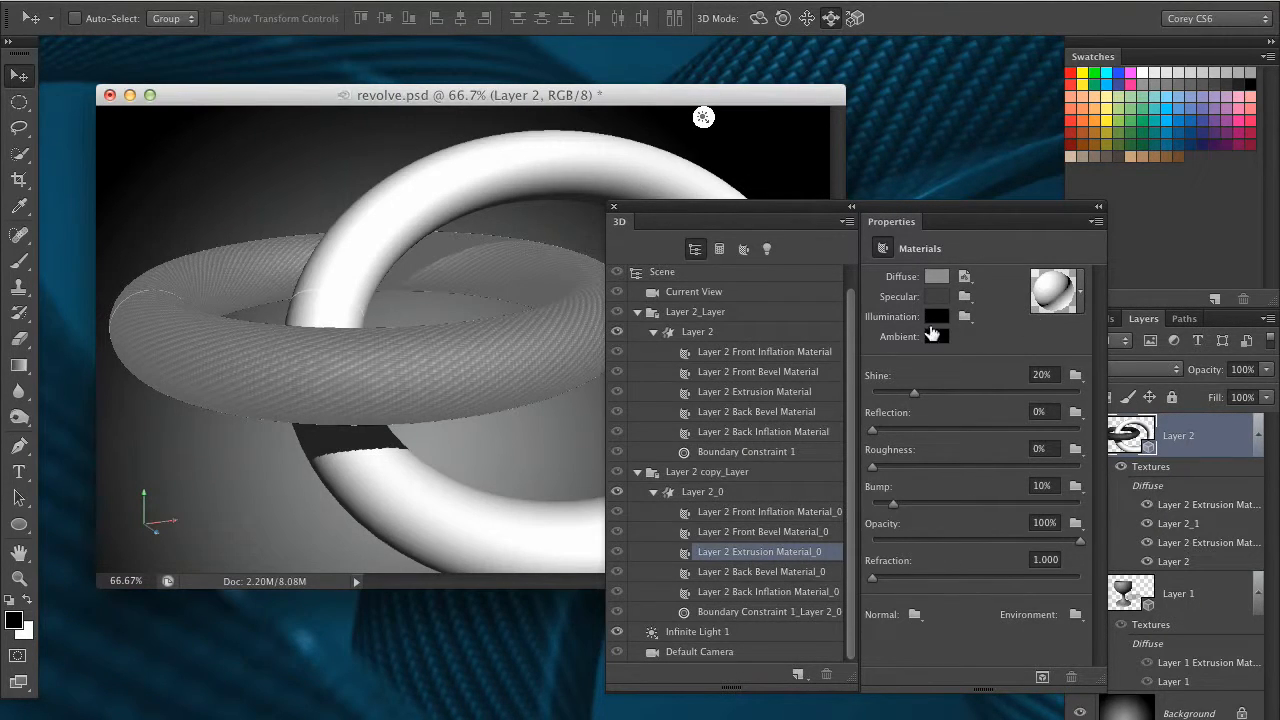
Edit the upright ring's new diffuse texture, paste the carbon-fiber pattern into it, and save and close the texture document
left_click(966, 278)
left_click(1001, 294)
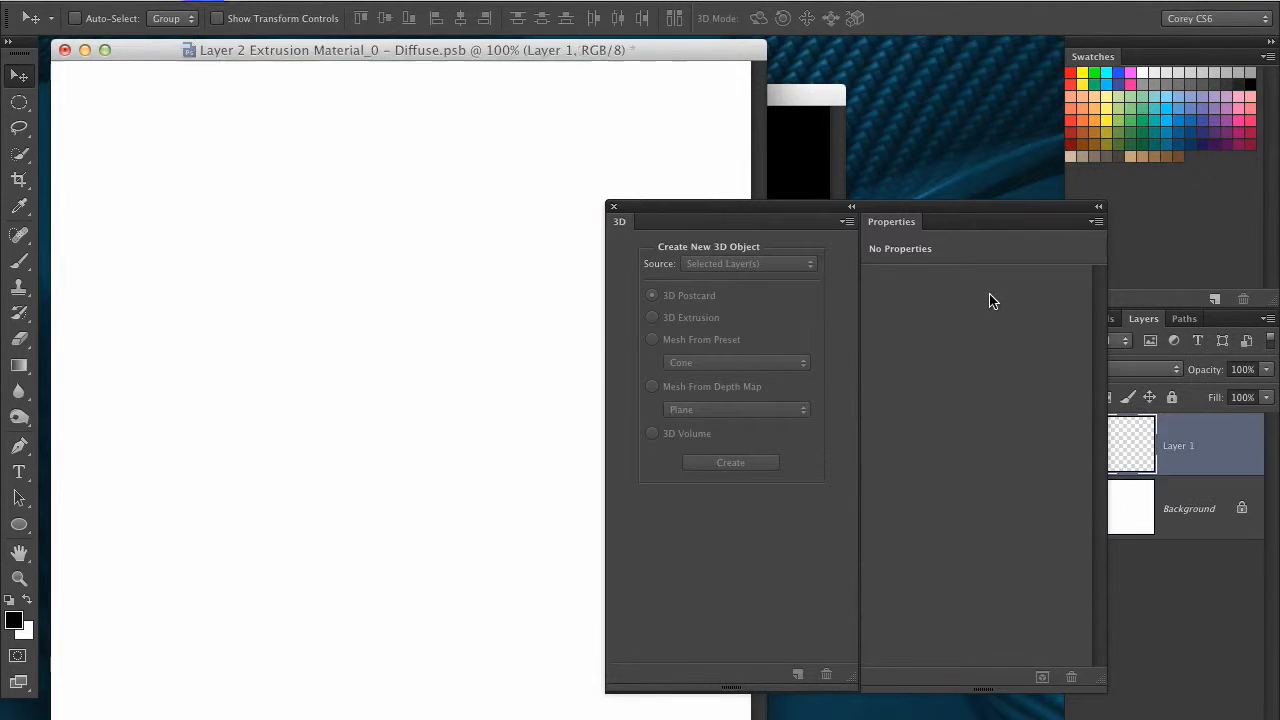
key("super+v")
left_click(210, 2)
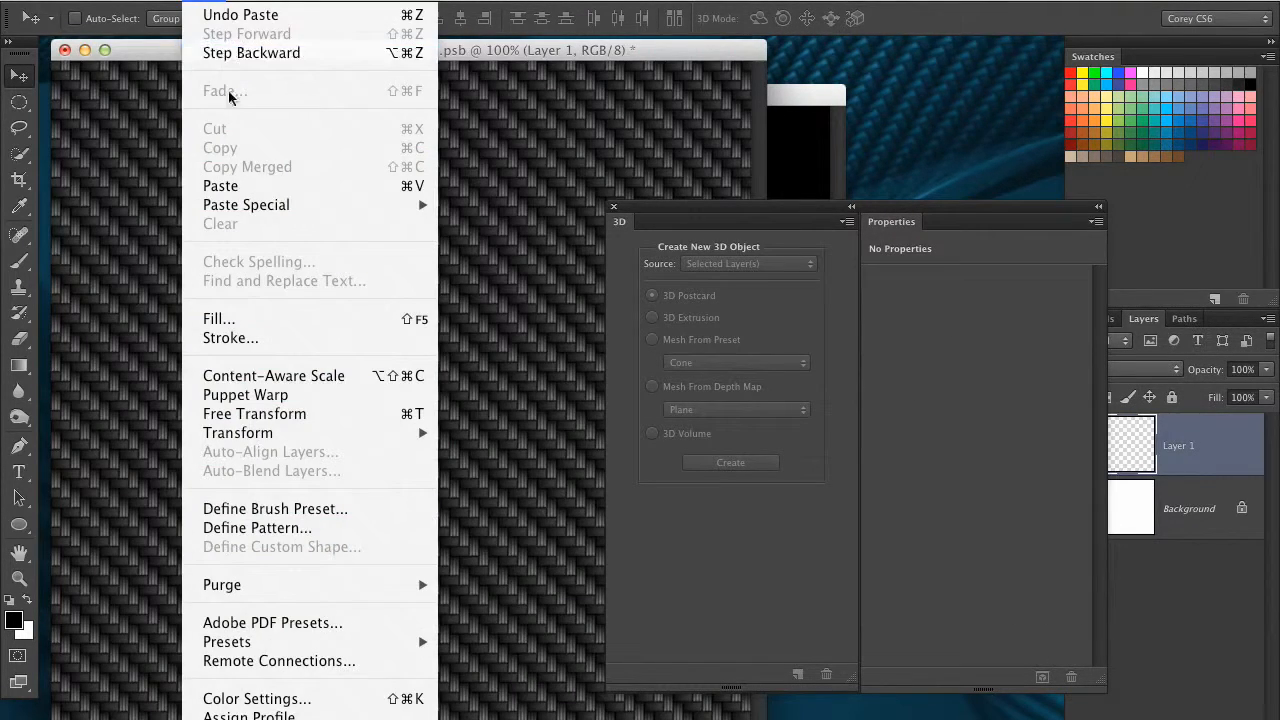
left_click(113, 245)
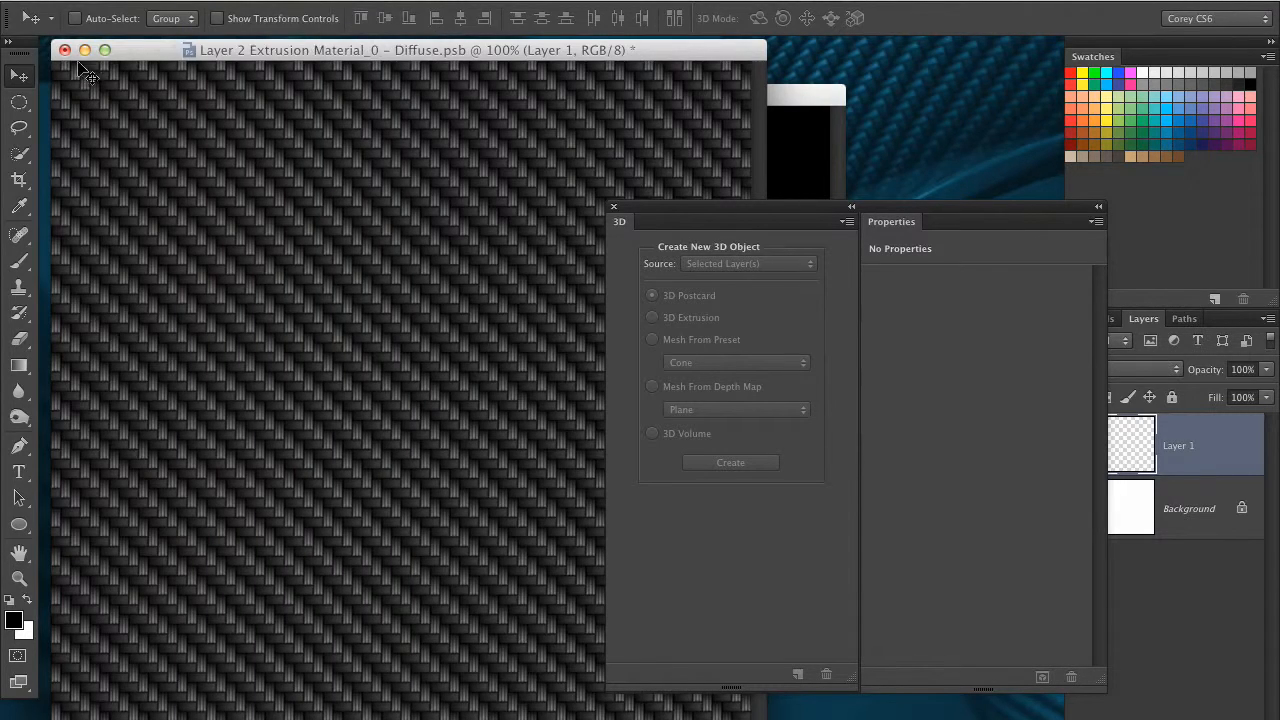
left_click(64, 50)
left_click(800, 287)
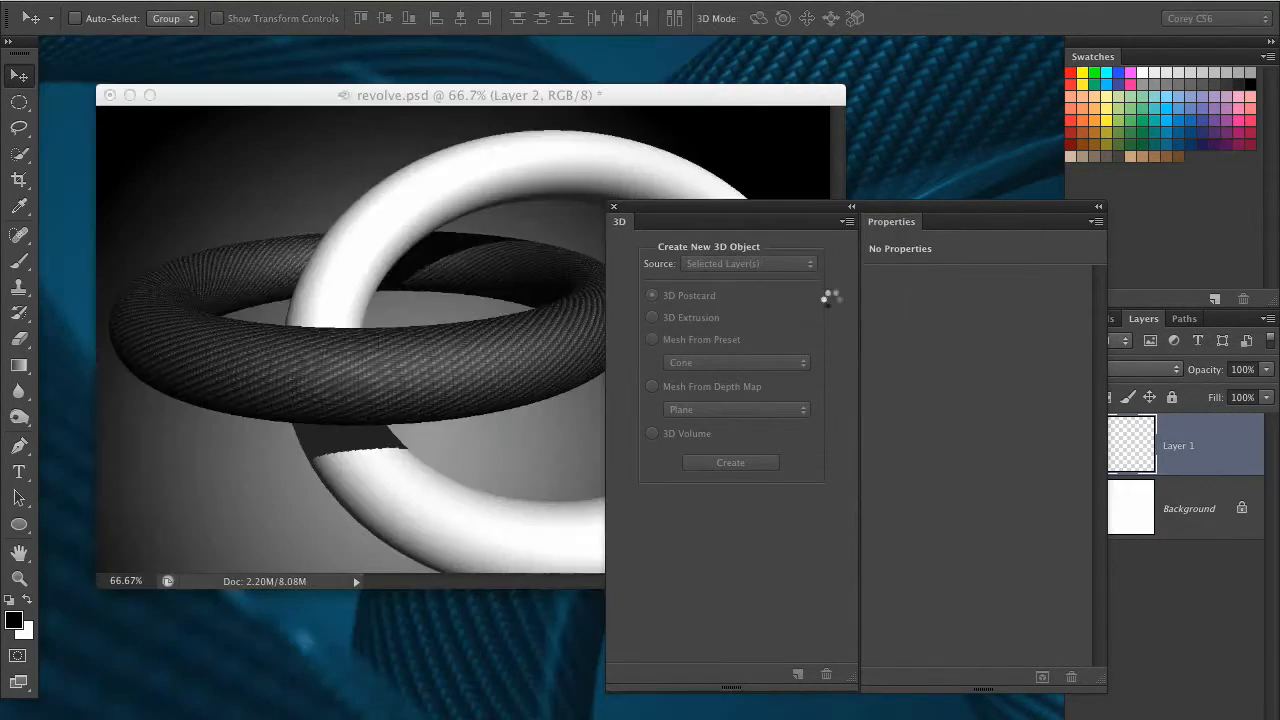
Select the upright ring's Layer 2_0 mesh and set its texture mapping to Tile
left_click_drag(714, 213, 824, 191)
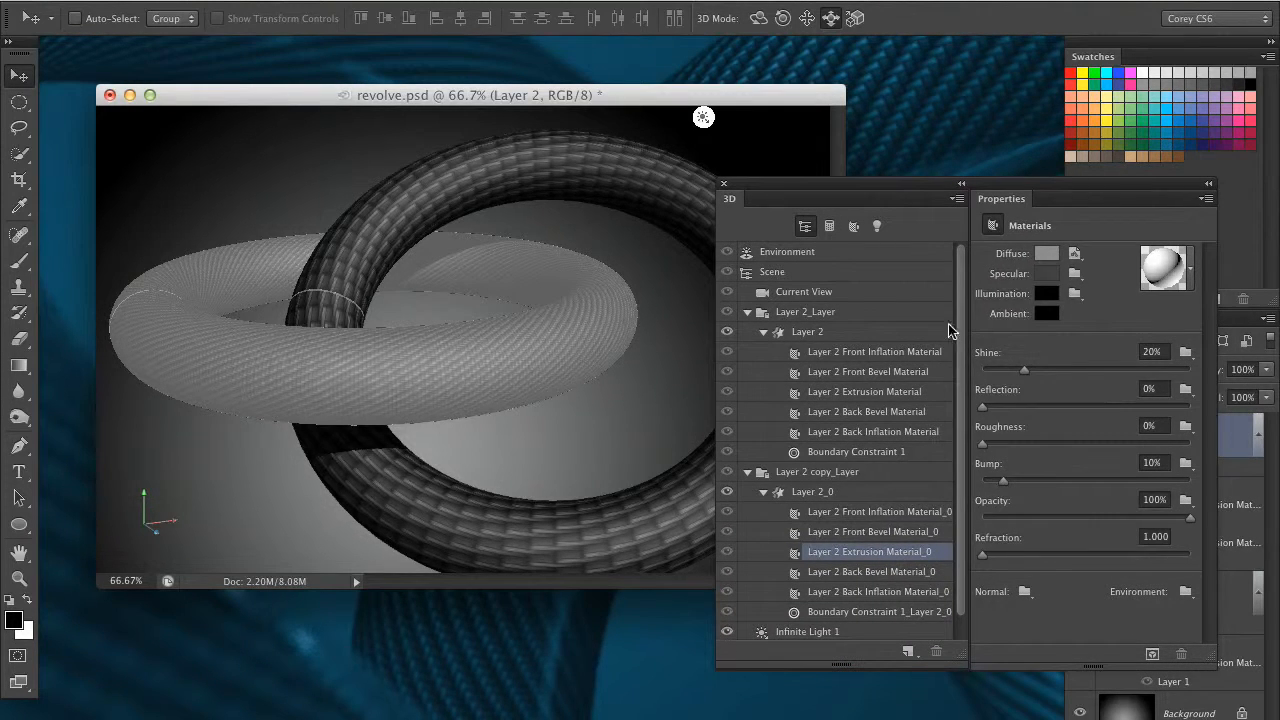
left_click(843, 494)
left_click(1110, 384)
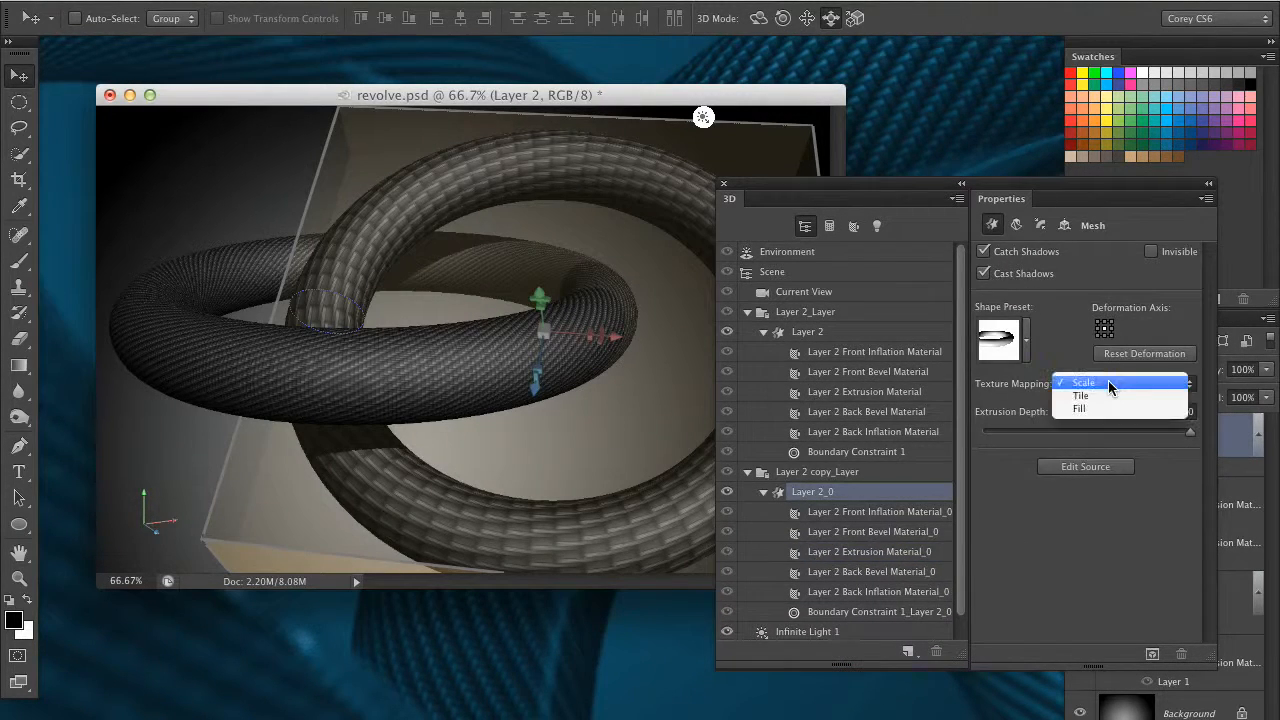
left_click(1108, 398)
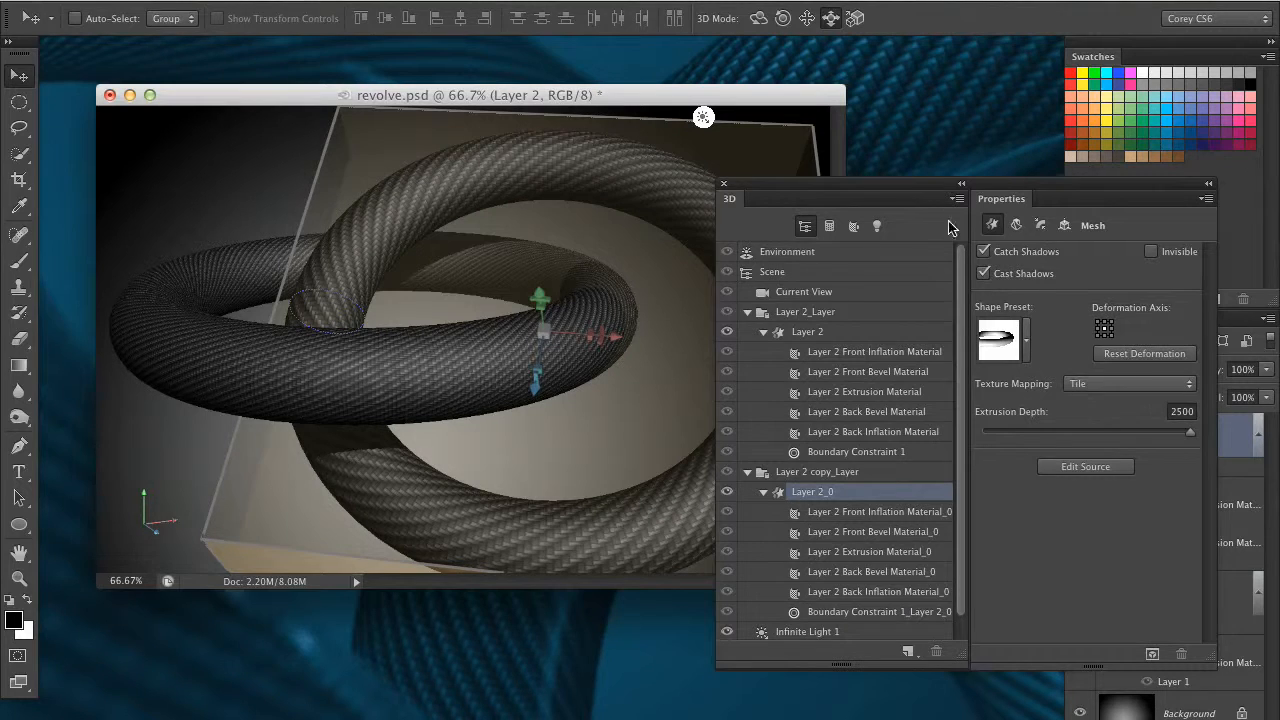
Set the diffuse texture of Layer 2 Extrusion Material_0 to a U Scale of 194.85% and a V Scale of 183.51%
left_click(872, 552)
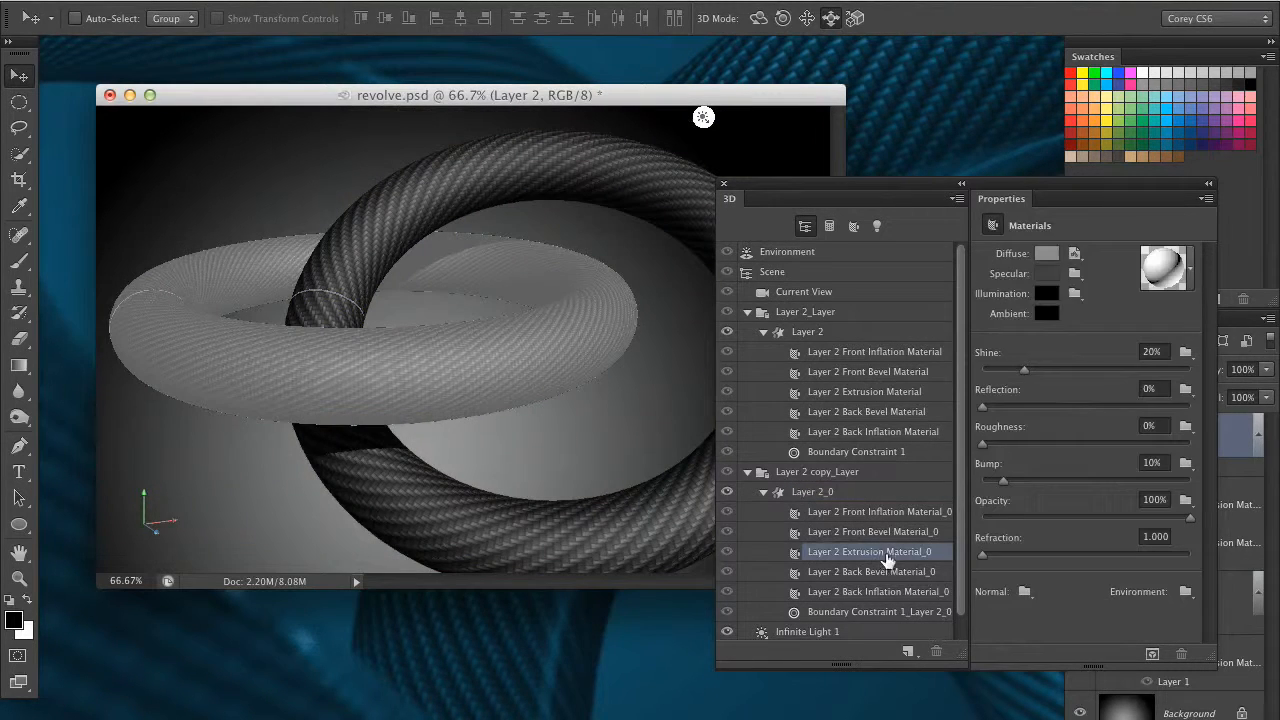
left_click(1072, 254)
left_click(1113, 289)
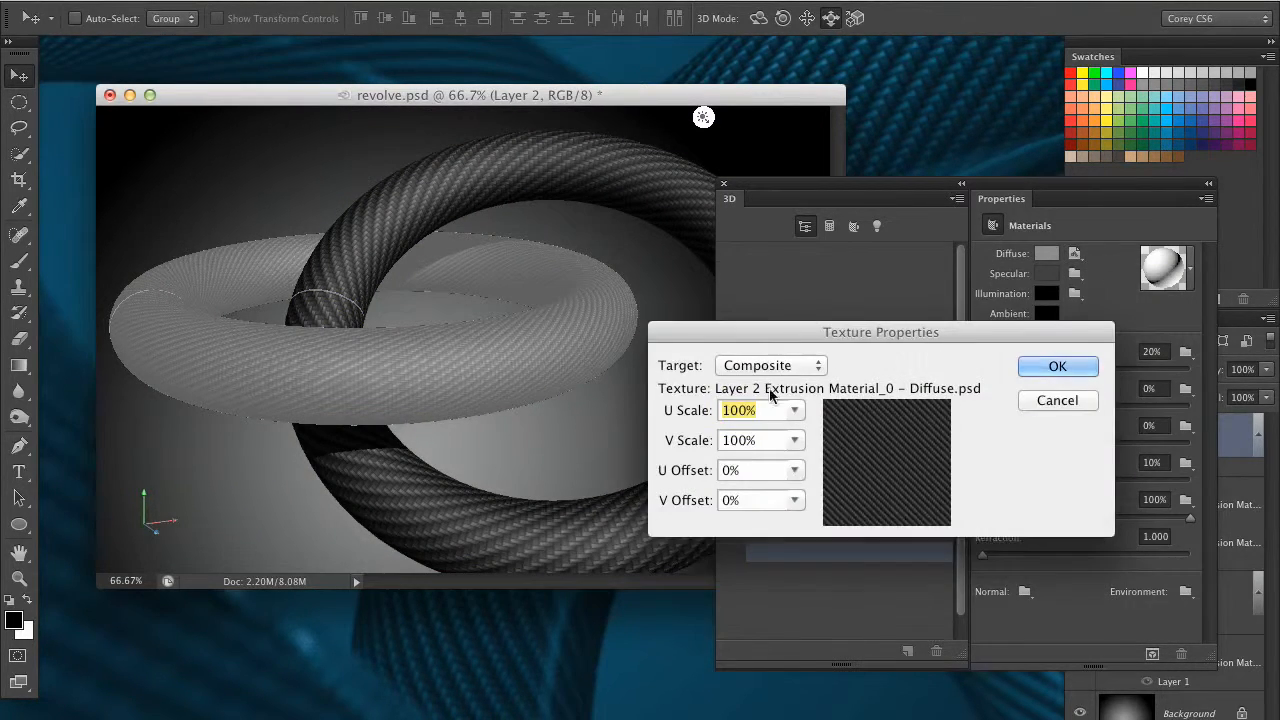
left_click_drag(795, 412, 812, 464)
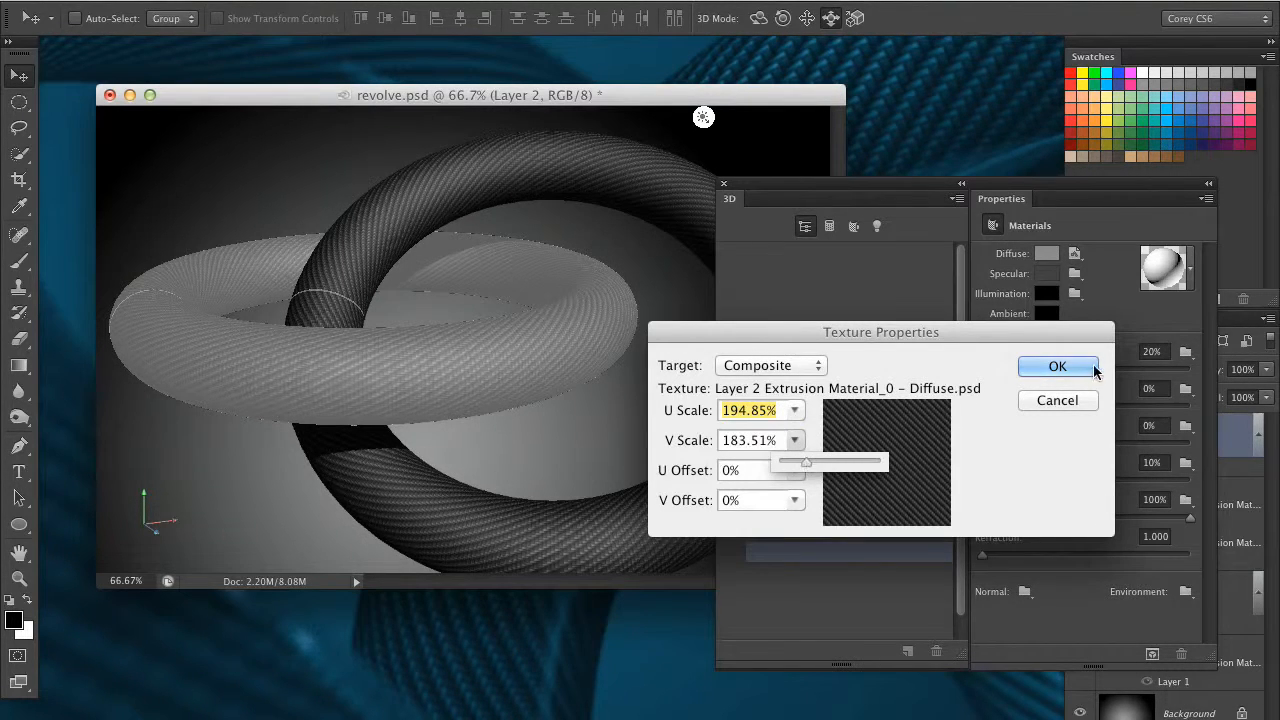
left_click(1057, 366)
Select the scene's Current View, orbit the 3D camera and move it closer to the crossing of the two rings
left_click_drag(831, 186, 968, 200)
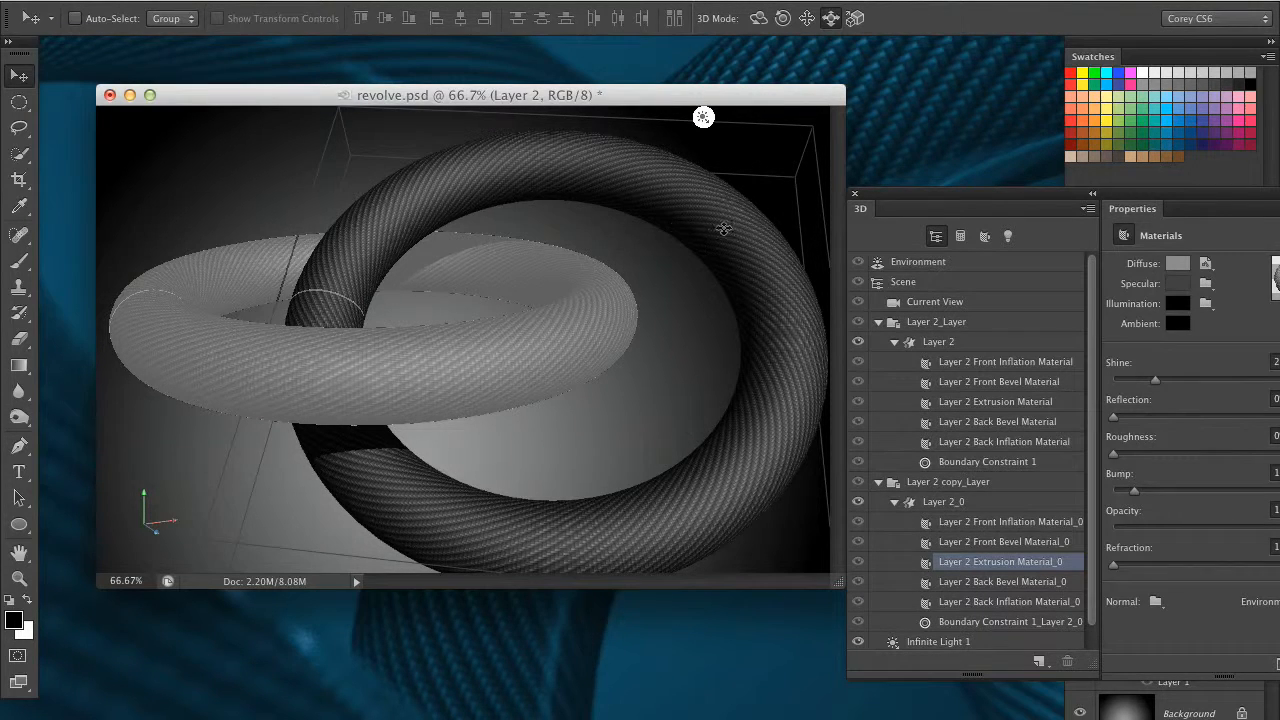
left_click(960, 303)
left_click(758, 17)
left_click_drag(773, 140, 888, 126)
left_click(830, 20)
left_click_drag(711, 315, 642, 408)
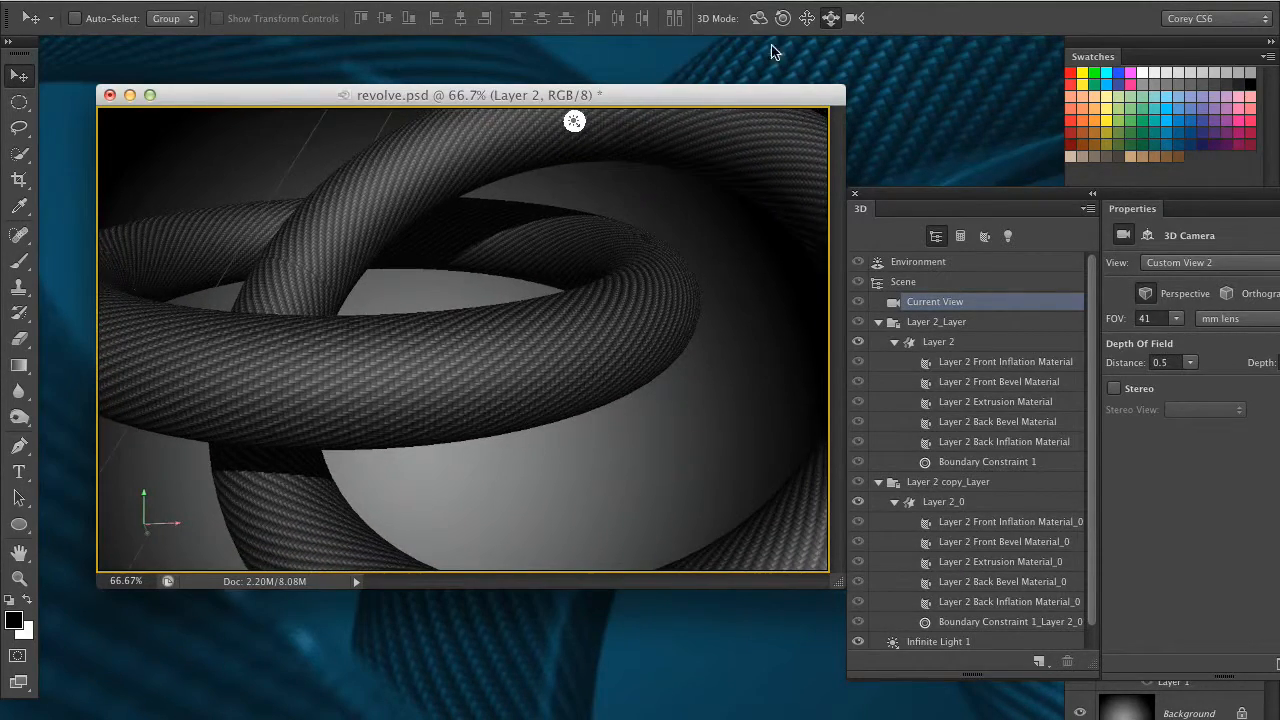
left_click_drag(722, 215, 691, 214)
Inspect the settings of Infinite Light 1 using the lights-only list, and return to the whole-scene list
left_click_drag(916, 196, 738, 167)
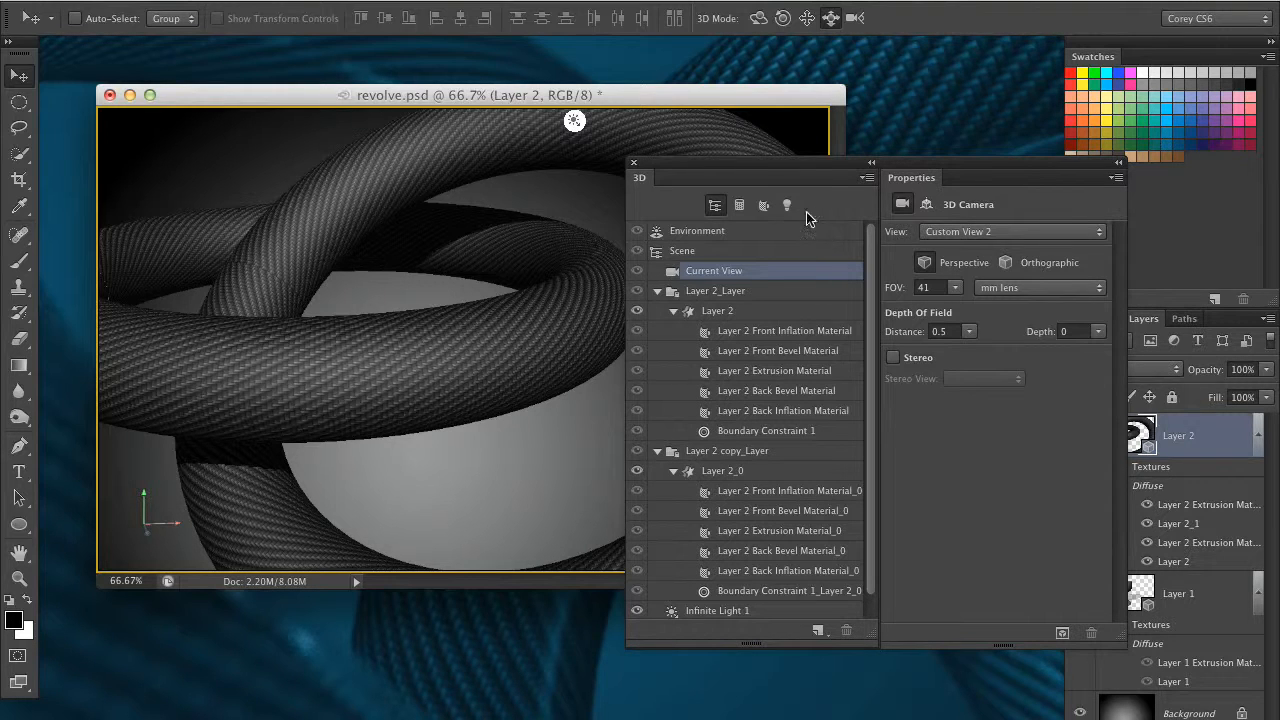
left_click(787, 205)
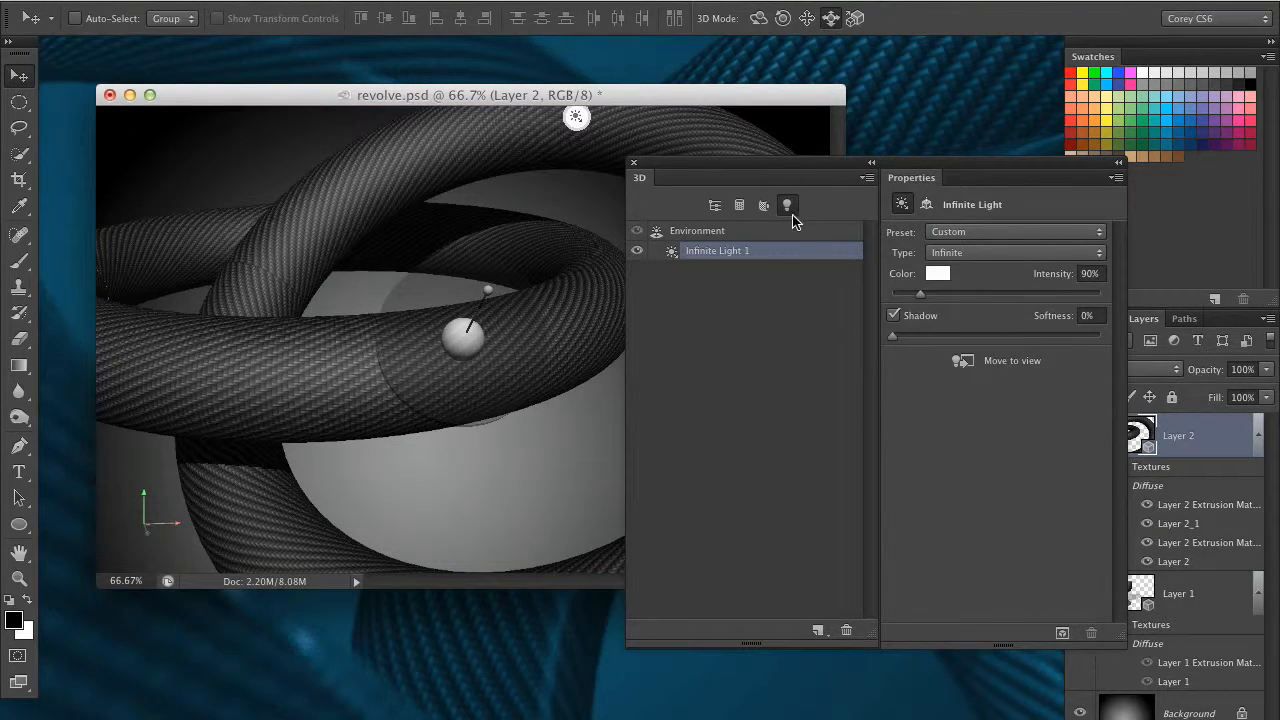
left_click_drag(758, 163, 799, 161)
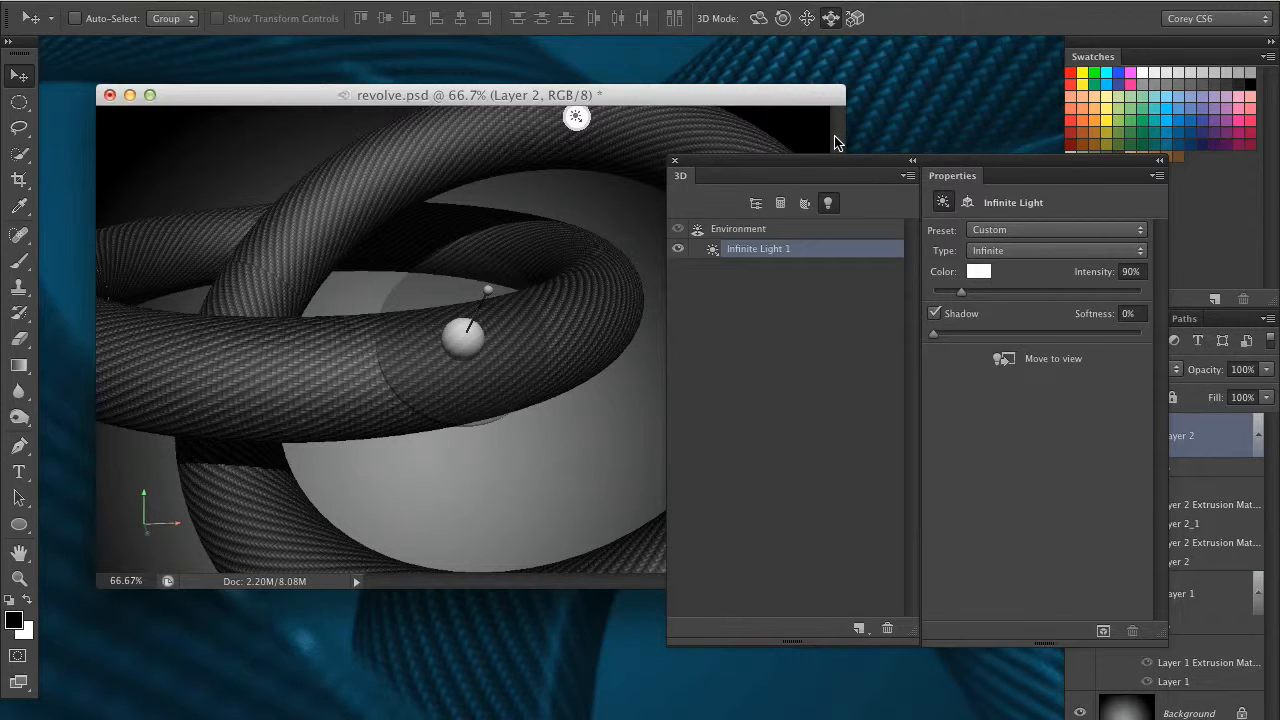
left_click_drag(812, 168, 829, 213)
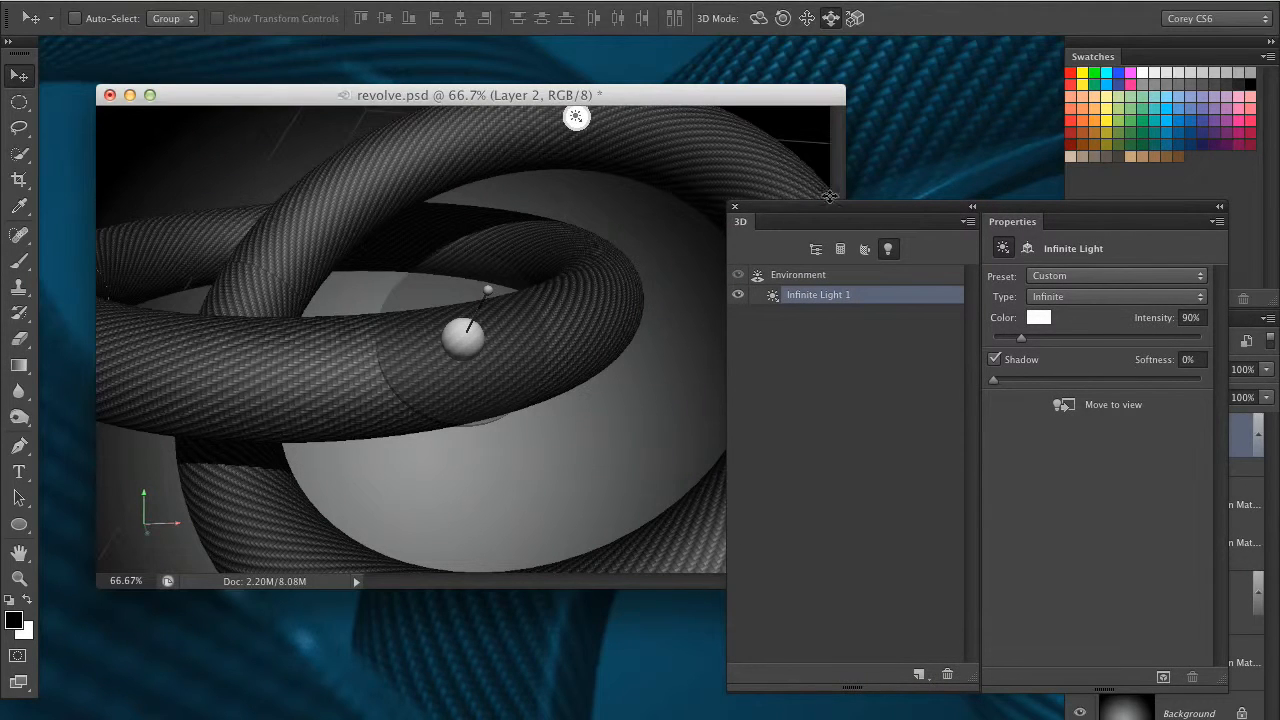
left_click(816, 249)
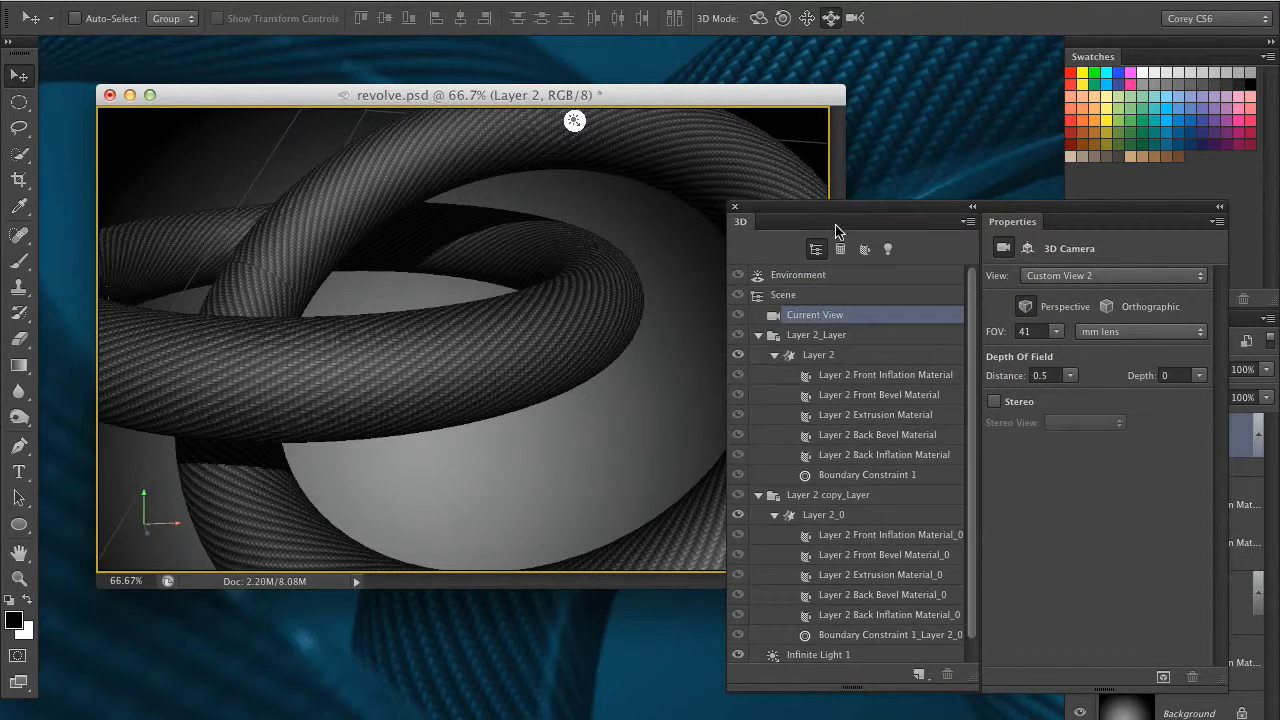
Enlarge the 3D and Properties panels beside the rings and select the horizontal ring's Layer 2 Extrusion Material
left_click_drag(836, 213, 761, 150)
left_click_drag(1145, 618, 1113, 710)
left_click_drag(897, 614, 889, 687)
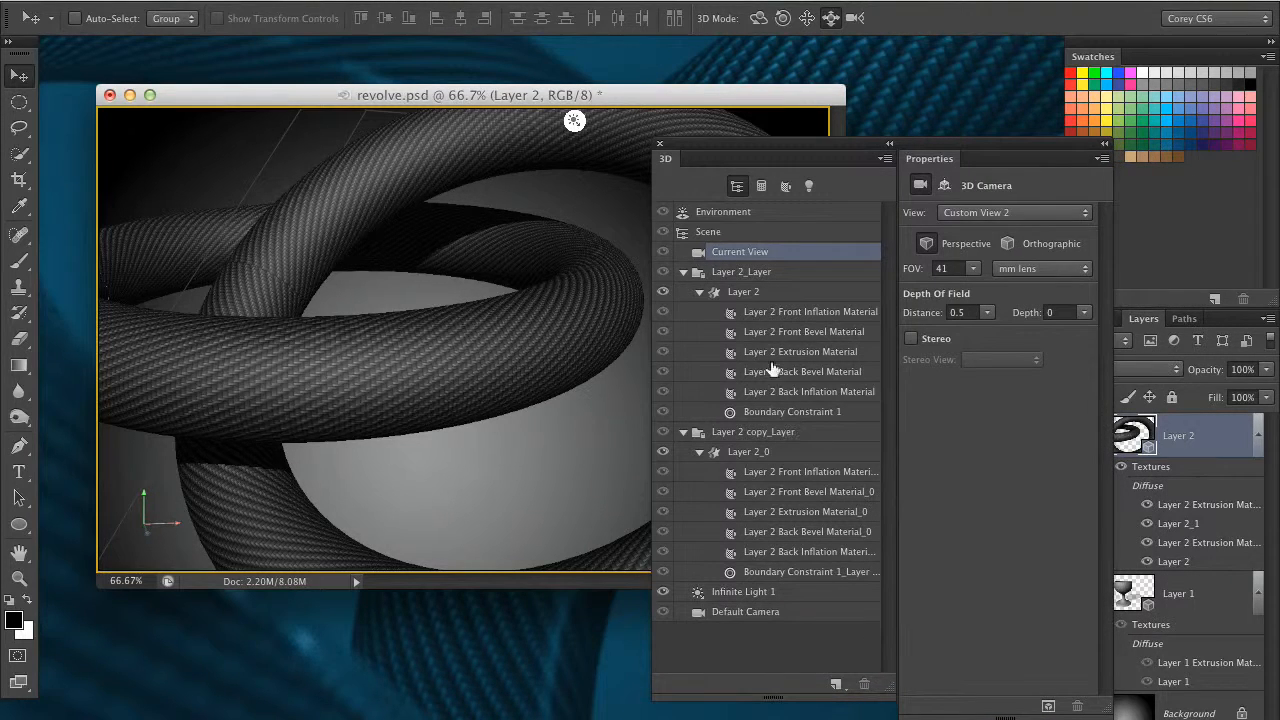
left_click(805, 352)
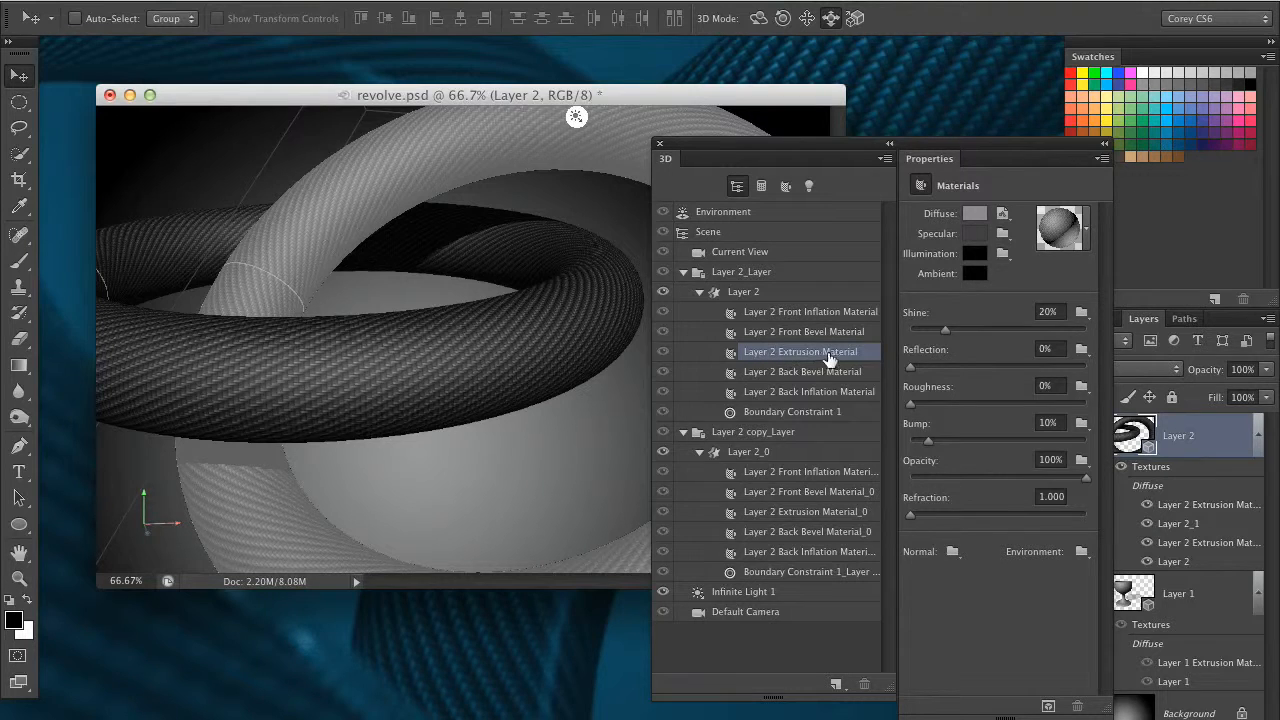
Set the Reflection of both Layer 2 Extrusion Material and Layer 2 Extrusion Material_0 to 75%
left_click_drag(918, 371, 1103, 368)
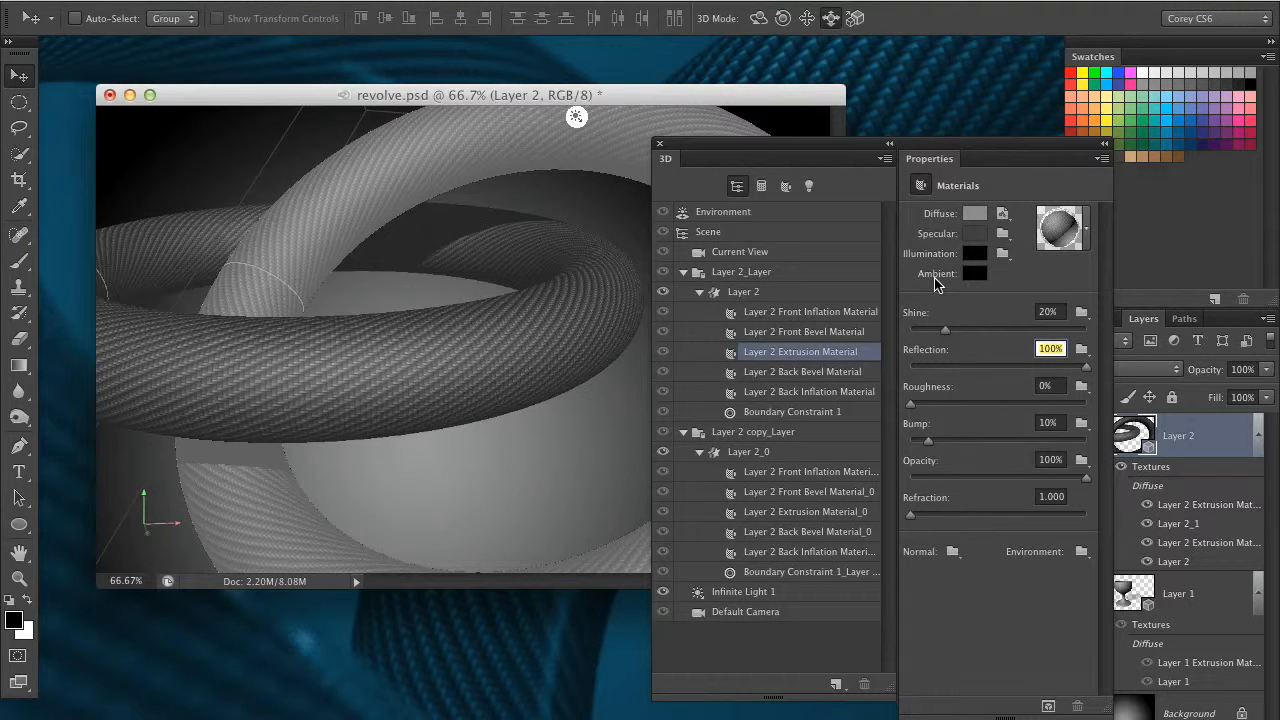
type("75")
key("Return")
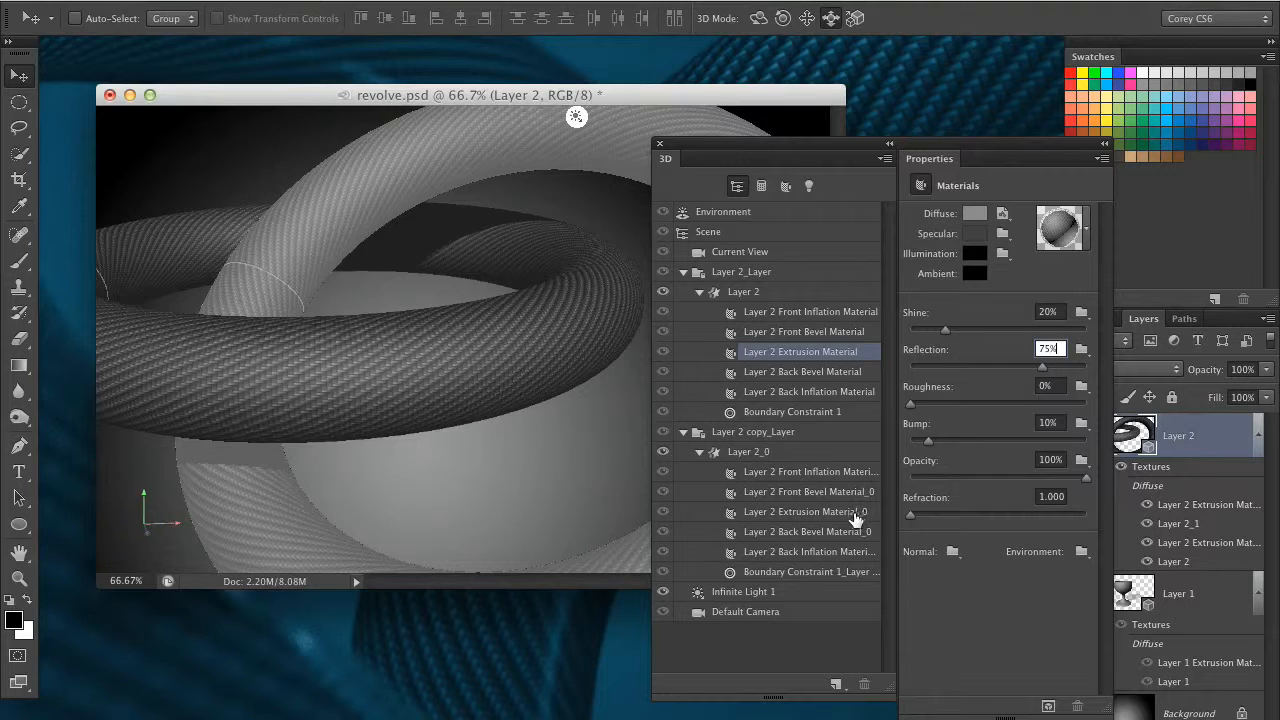
left_click(855, 513)
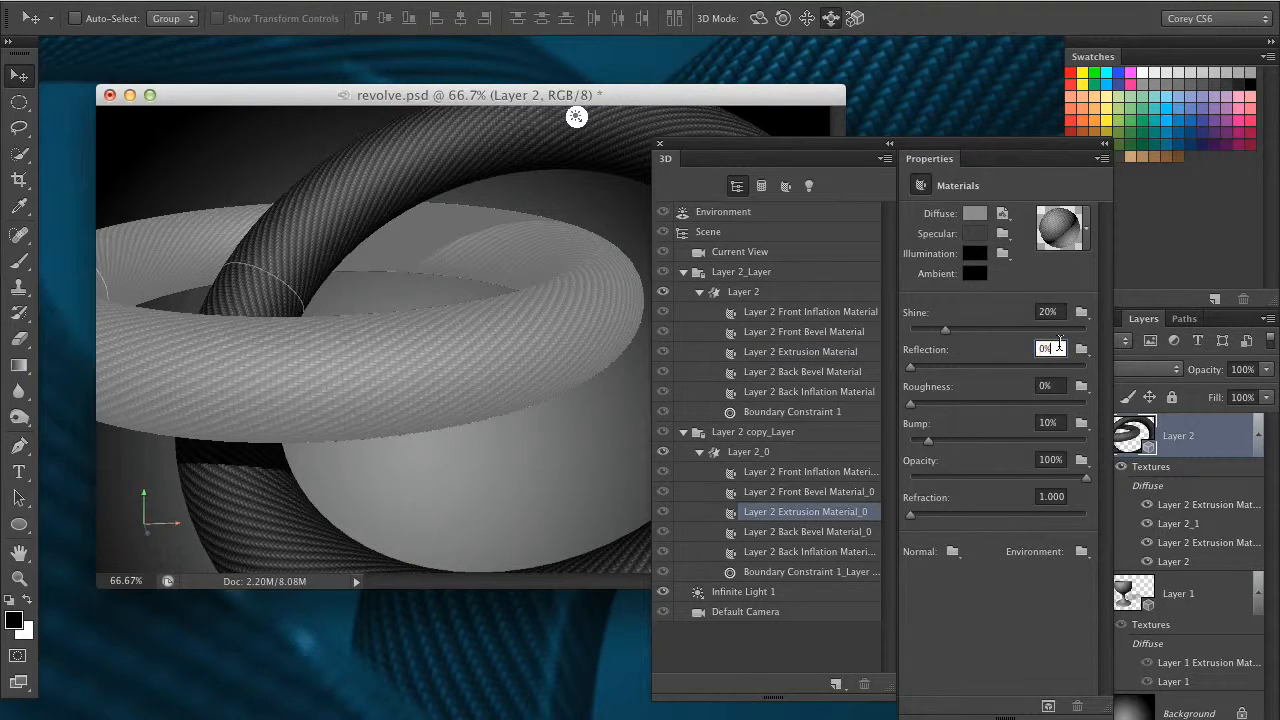
type("75")
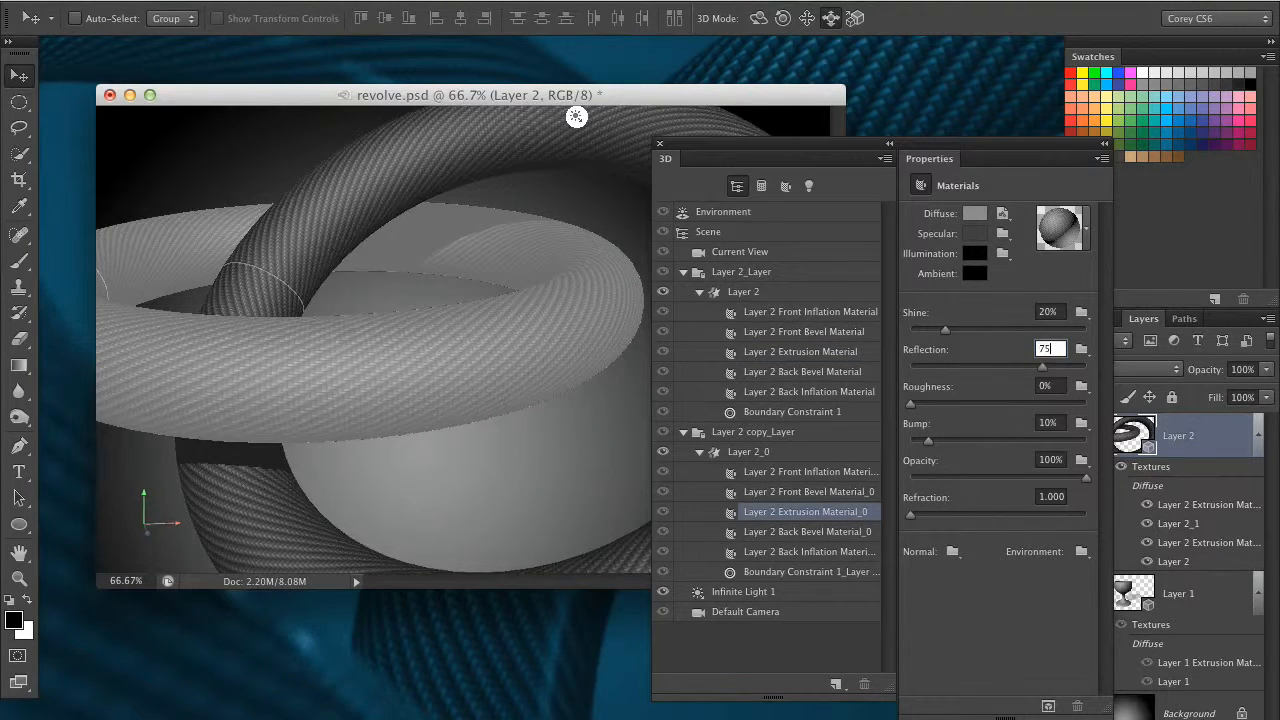
Uncover and enlarge the revolve.psd window, and run a partial test render to check the reflections on the rings
left_click_drag(836, 143, 1072, 214)
left_click_drag(836, 580, 911, 632)
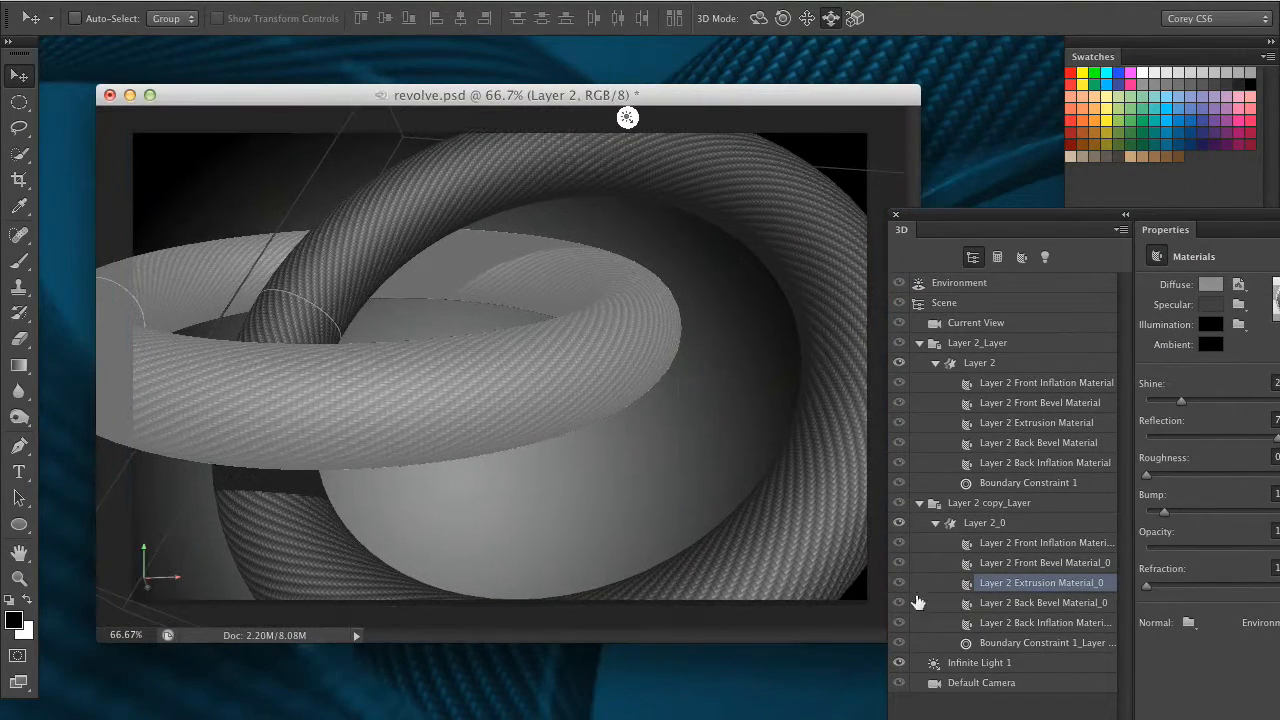
left_click_drag(731, 94, 703, 88)
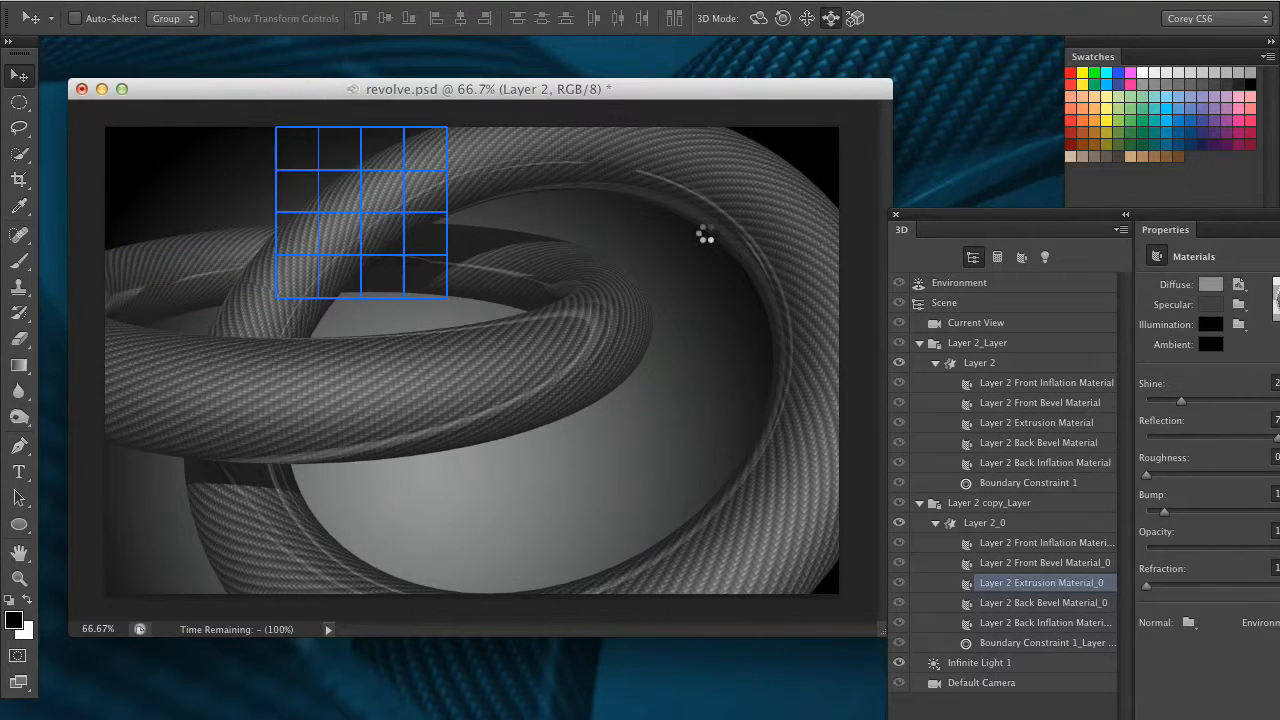
left_click(706, 233)
Add a point light to the scene and move it to the front of the horizontal ring, near its right-hand bend
left_click_drag(1067, 215, 835, 140)
left_click(814, 183)
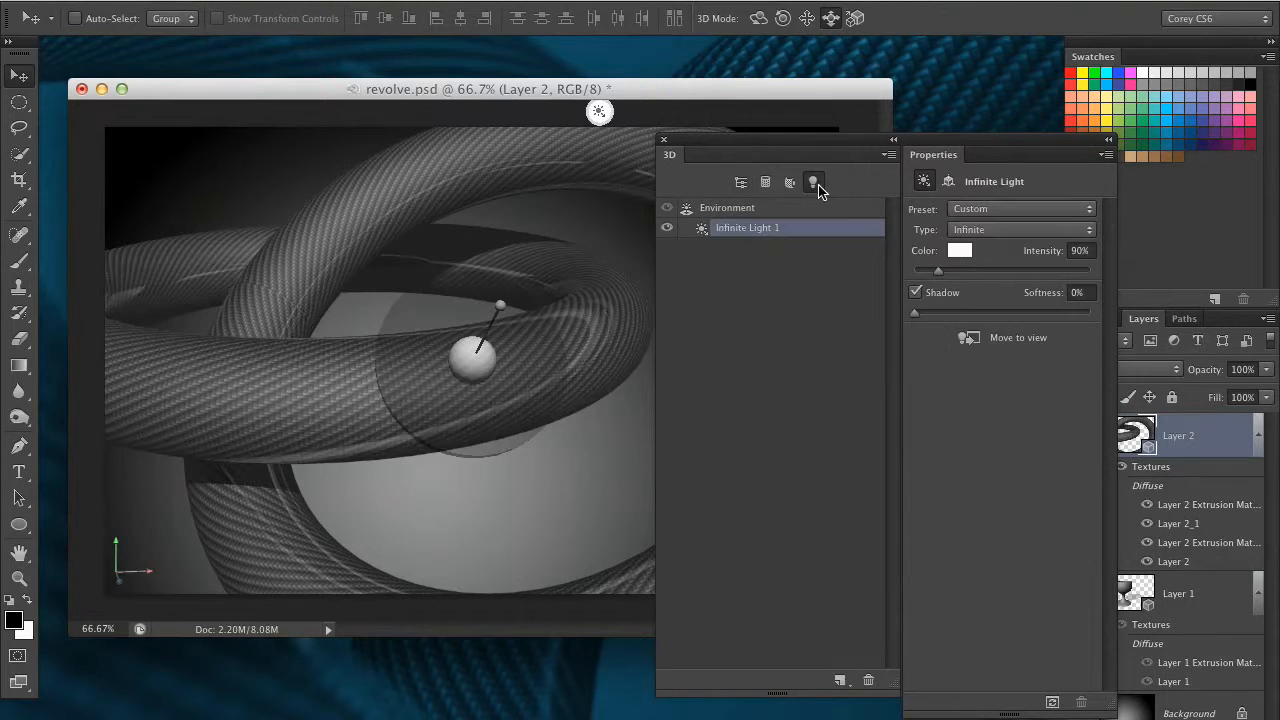
left_click(840, 681)
left_click(883, 697)
left_click_drag(724, 140, 866, 153)
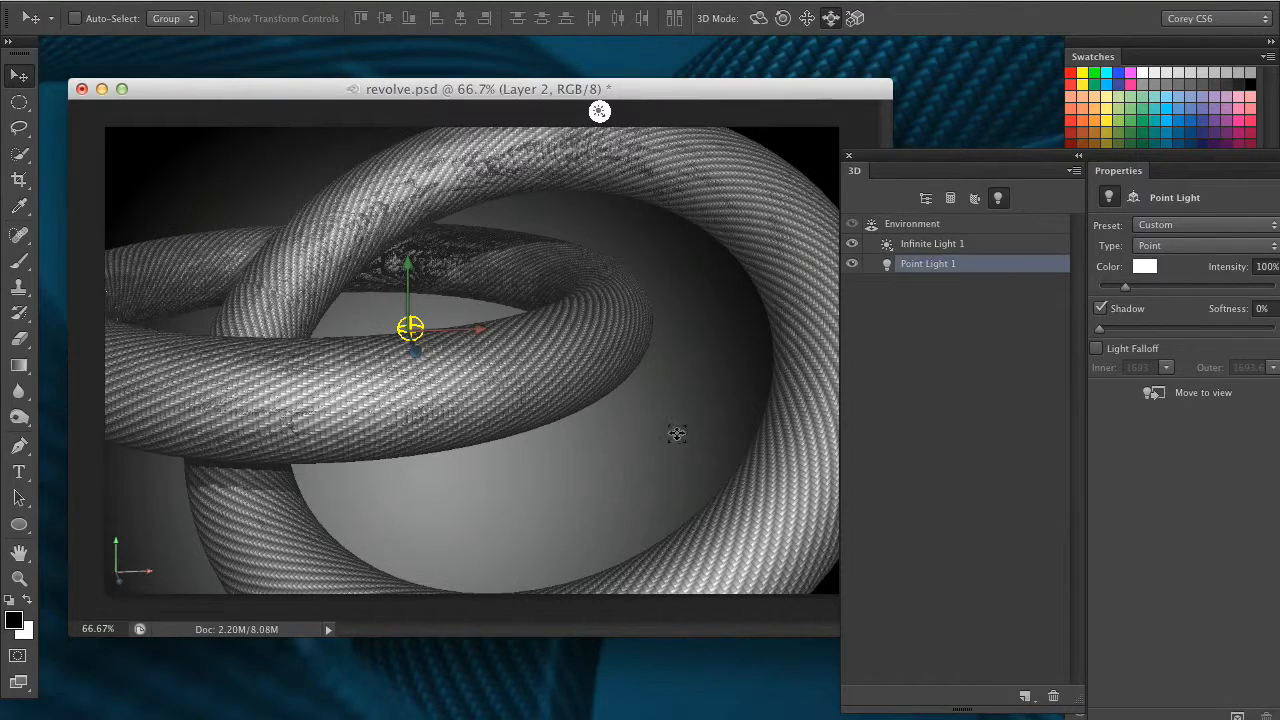
left_click_drag(602, 398, 622, 339)
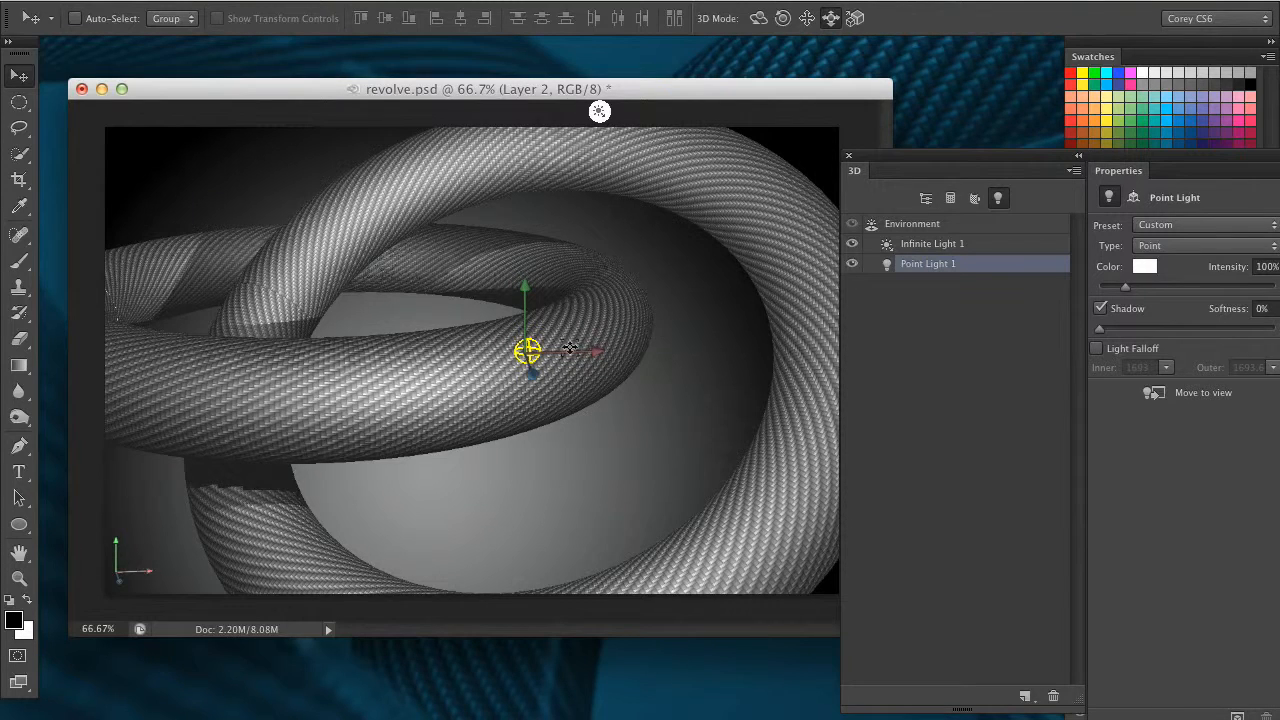
Set the Shine of Layer 2 Extrusion Material to 80% and of Layer 2 Extrusion Material_0 to 78%
left_click(925, 198)
left_click_drag(943, 157, 738, 157)
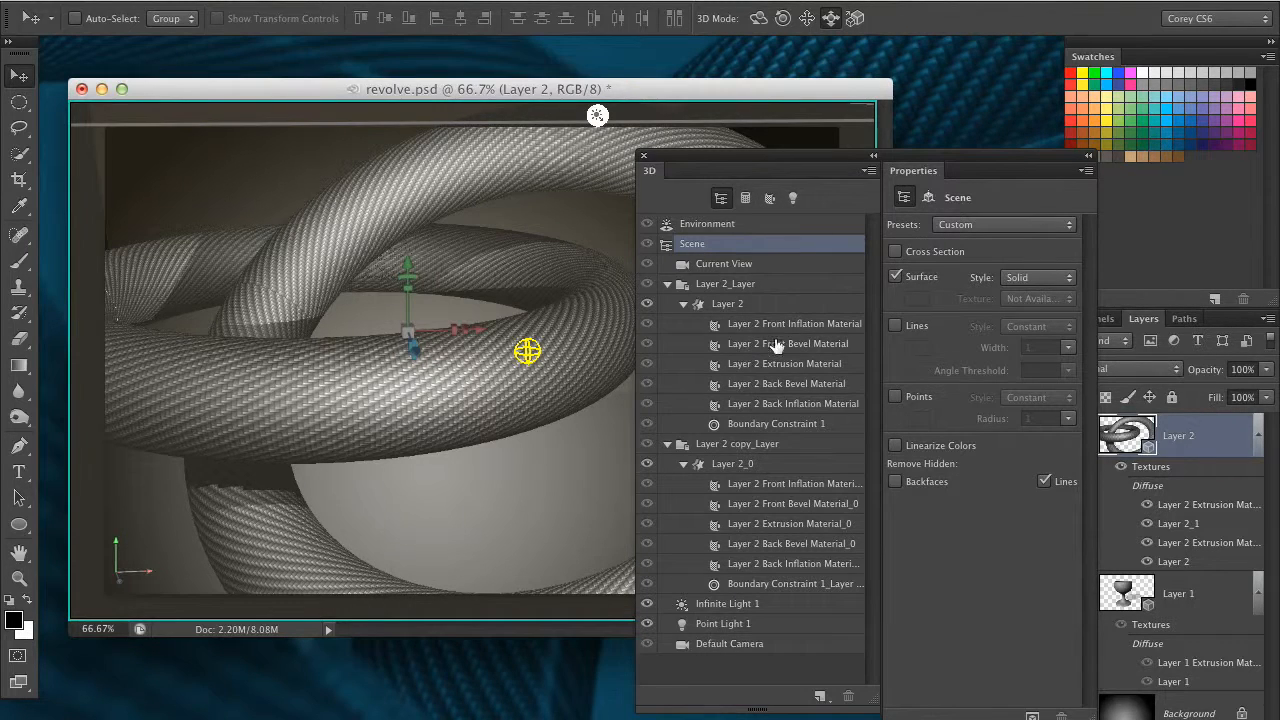
left_click(797, 367)
left_click_drag(930, 339, 1040, 342)
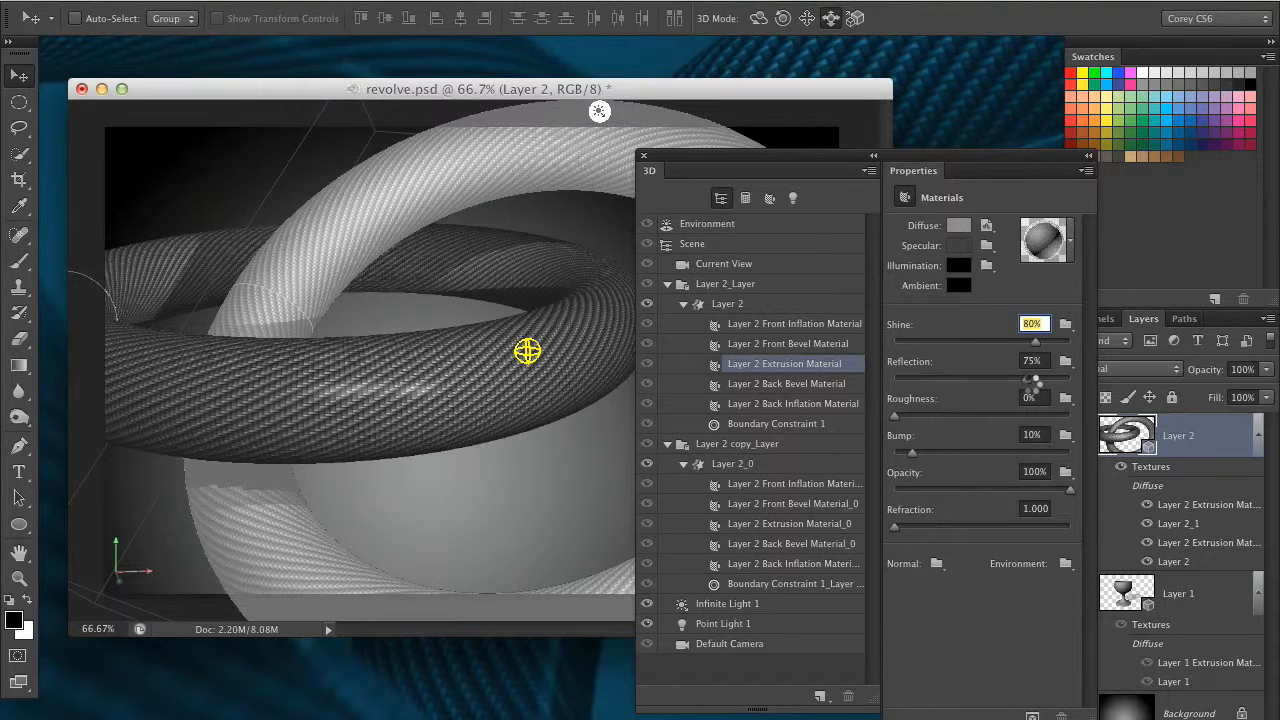
left_click(790, 525)
left_click_drag(945, 344, 1030, 340)
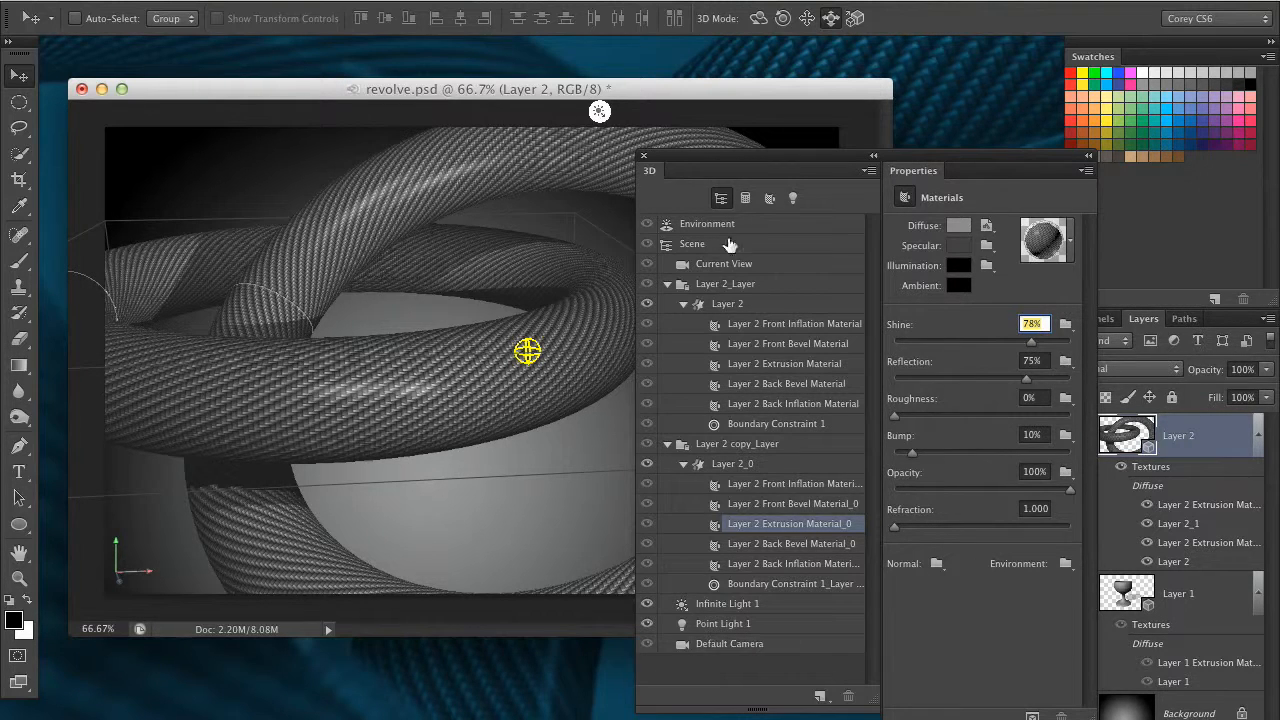
Raise the Intensity of Point Light 1 to 138%
left_click(793, 198)
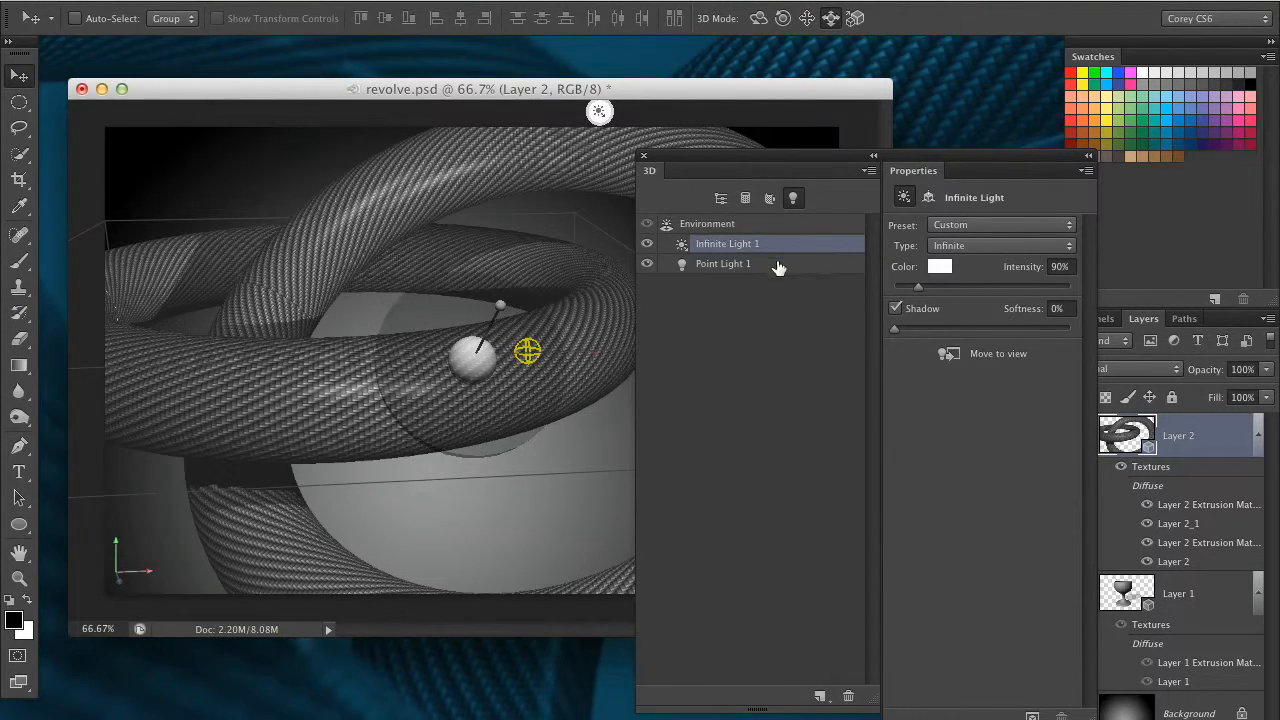
left_click(778, 264)
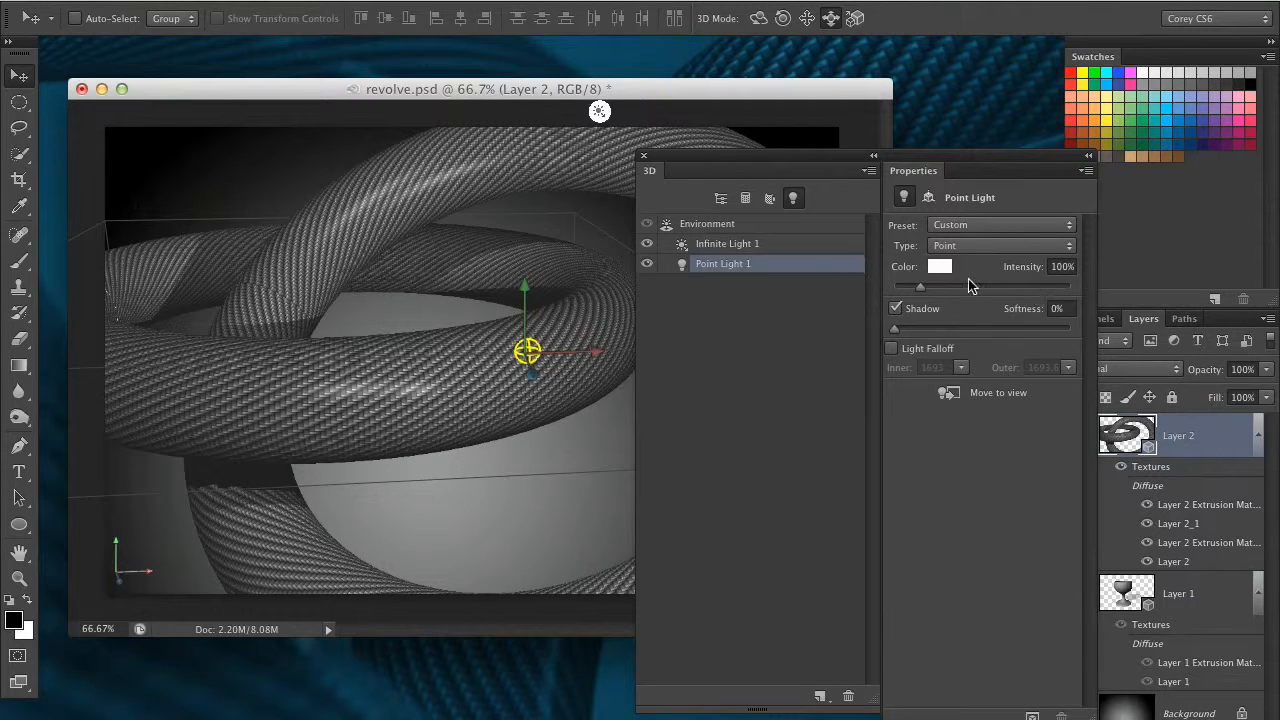
left_click_drag(924, 287, 942, 290)
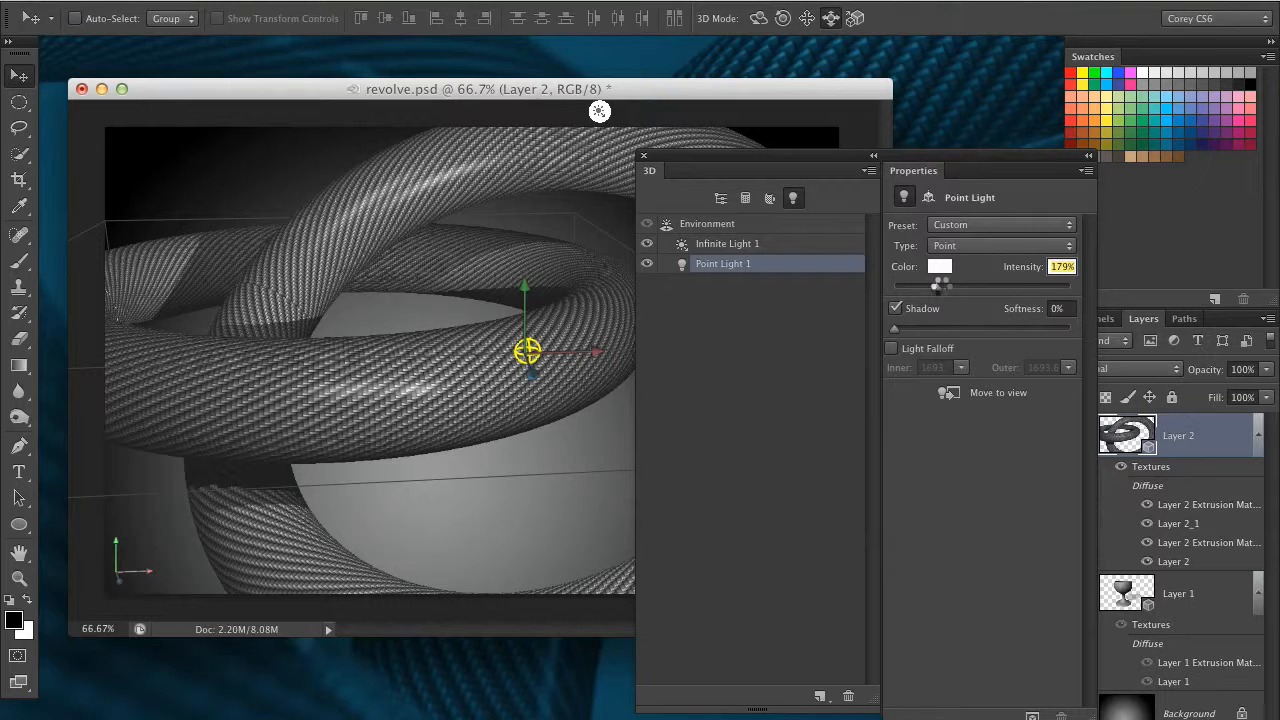
left_click_drag(936, 289, 929, 288)
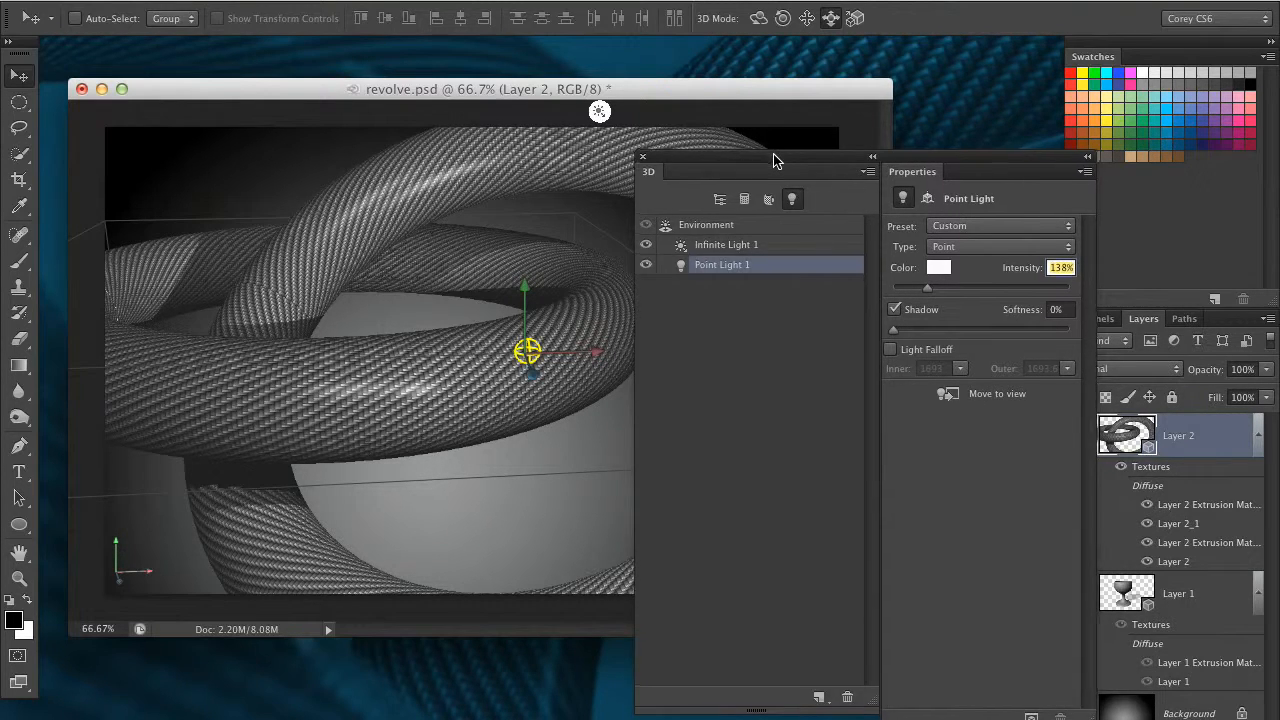
Return to the whole-scene list and review the material settings of Layer 2 Extrusion Material
left_click_drag(776, 156, 819, 178)
left_click(763, 219)
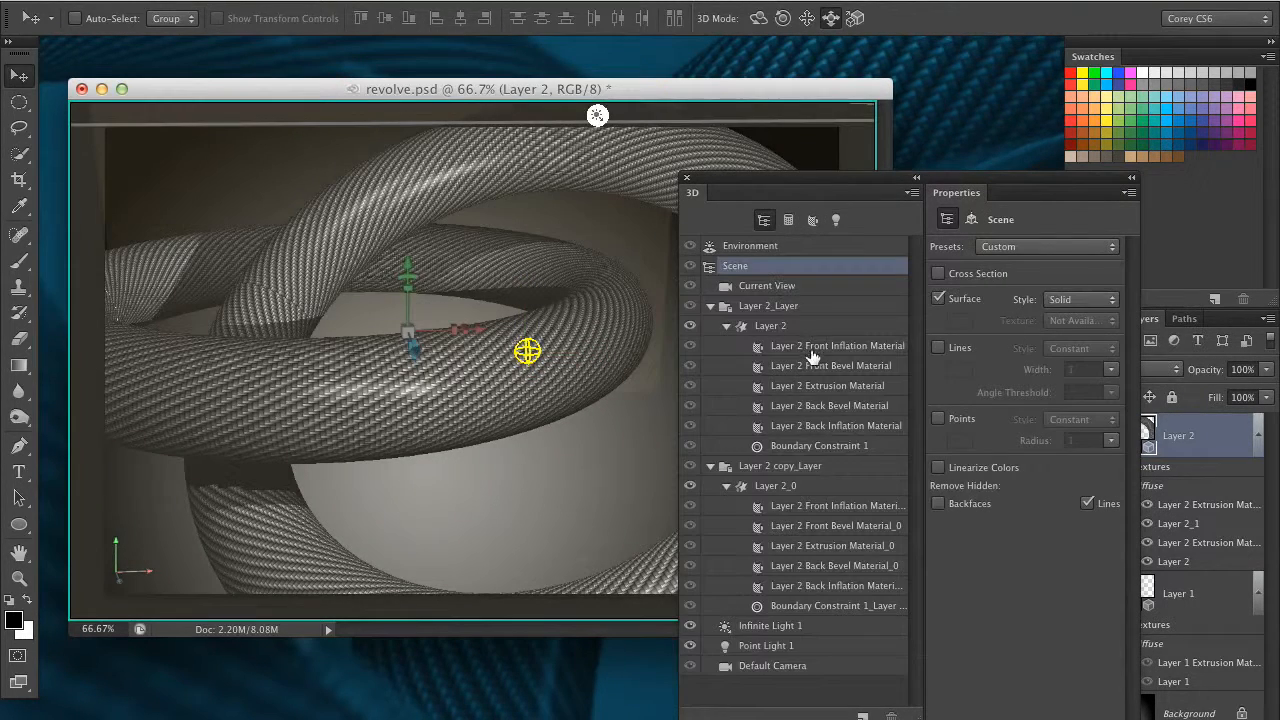
left_click(840, 387)
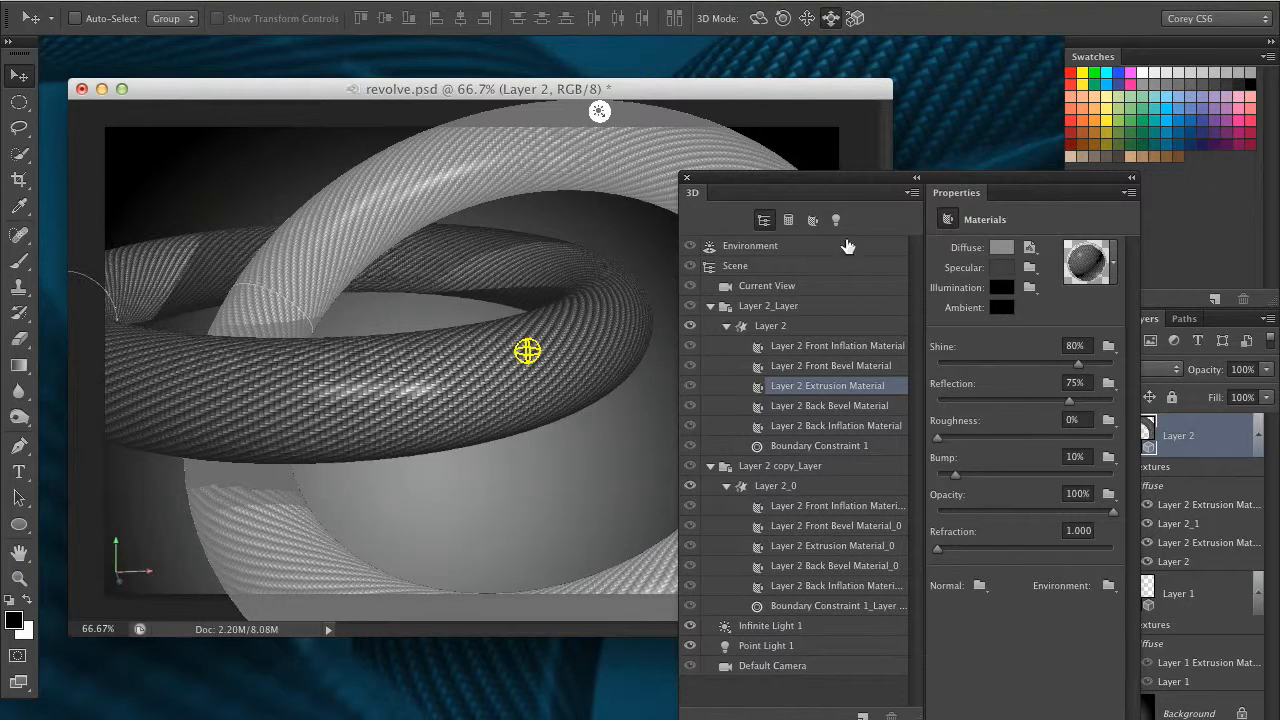
left_click_drag(832, 197, 845, 170)
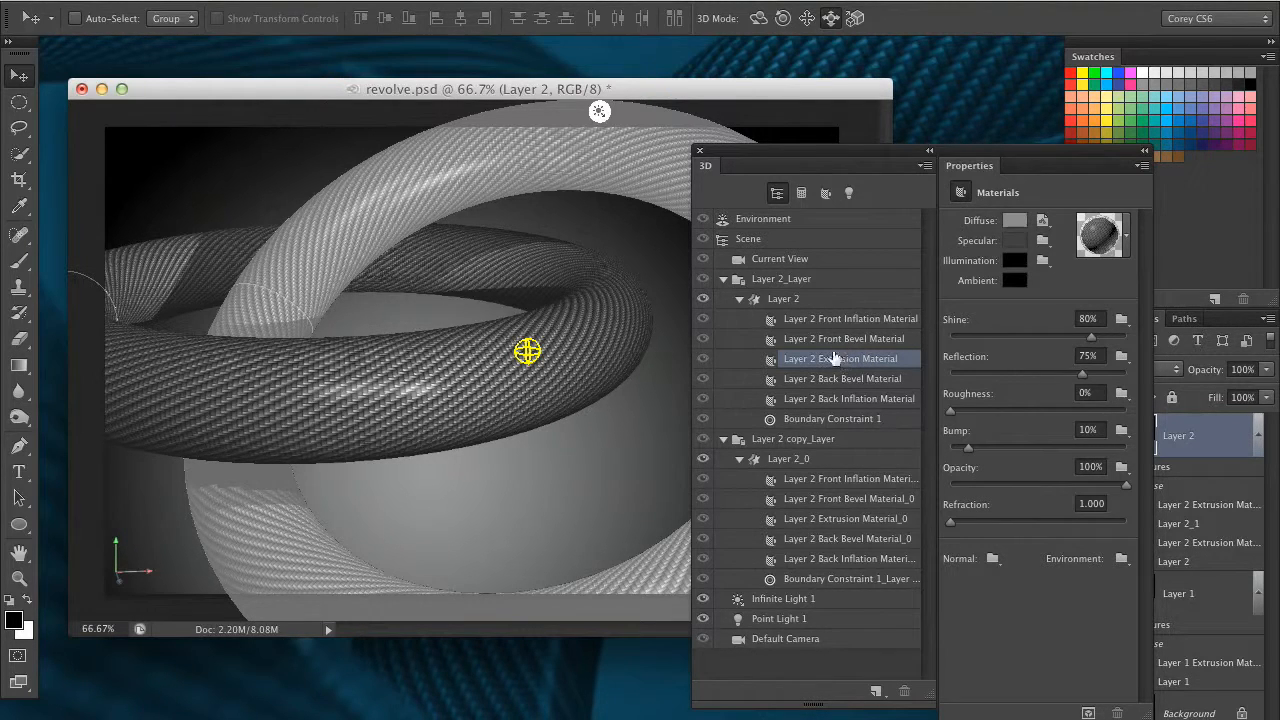
Orbit the Current View camera to look further down into the horizontal ring, and run a partial render of the new view
left_click_drag(808, 154, 1010, 222)
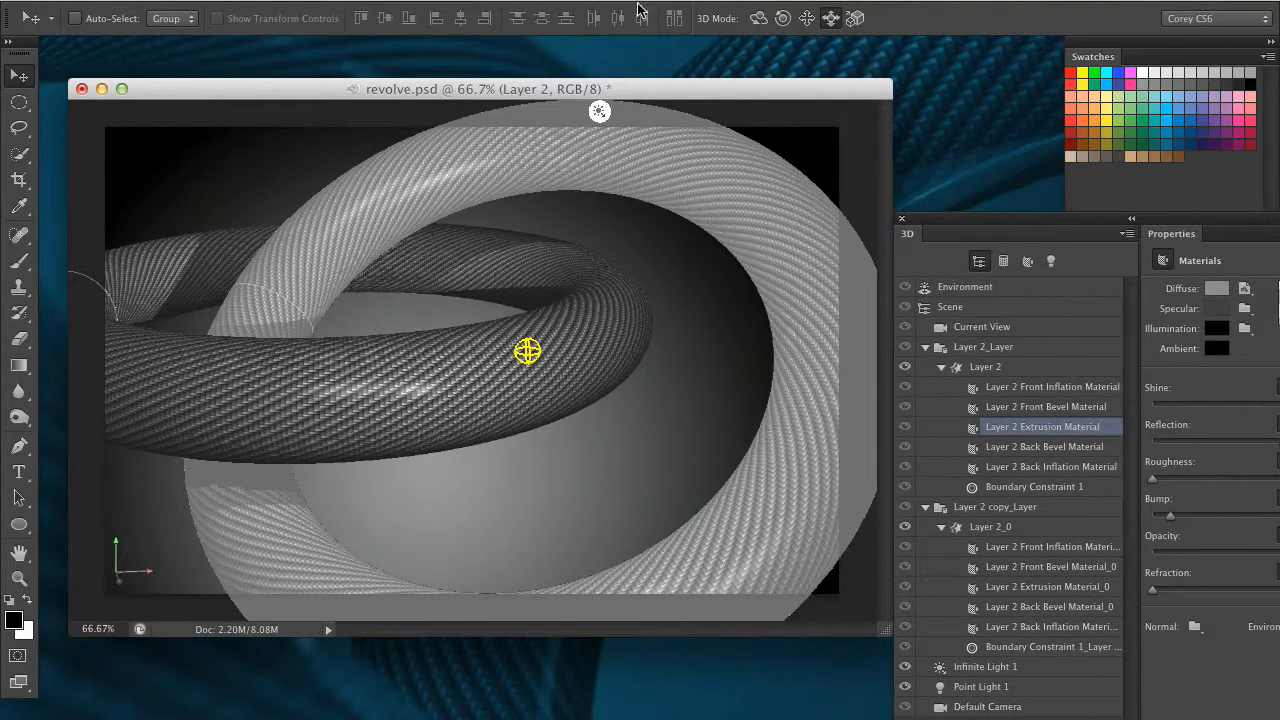
left_click(758, 18)
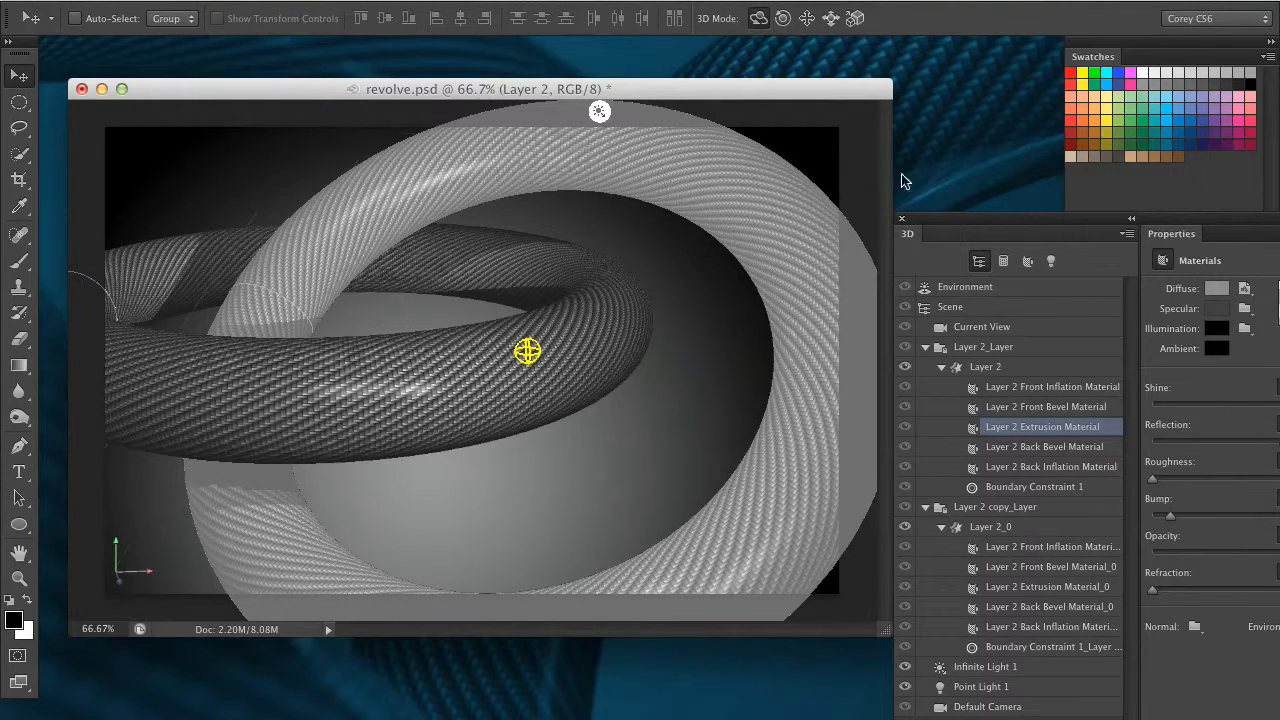
left_click(990, 329)
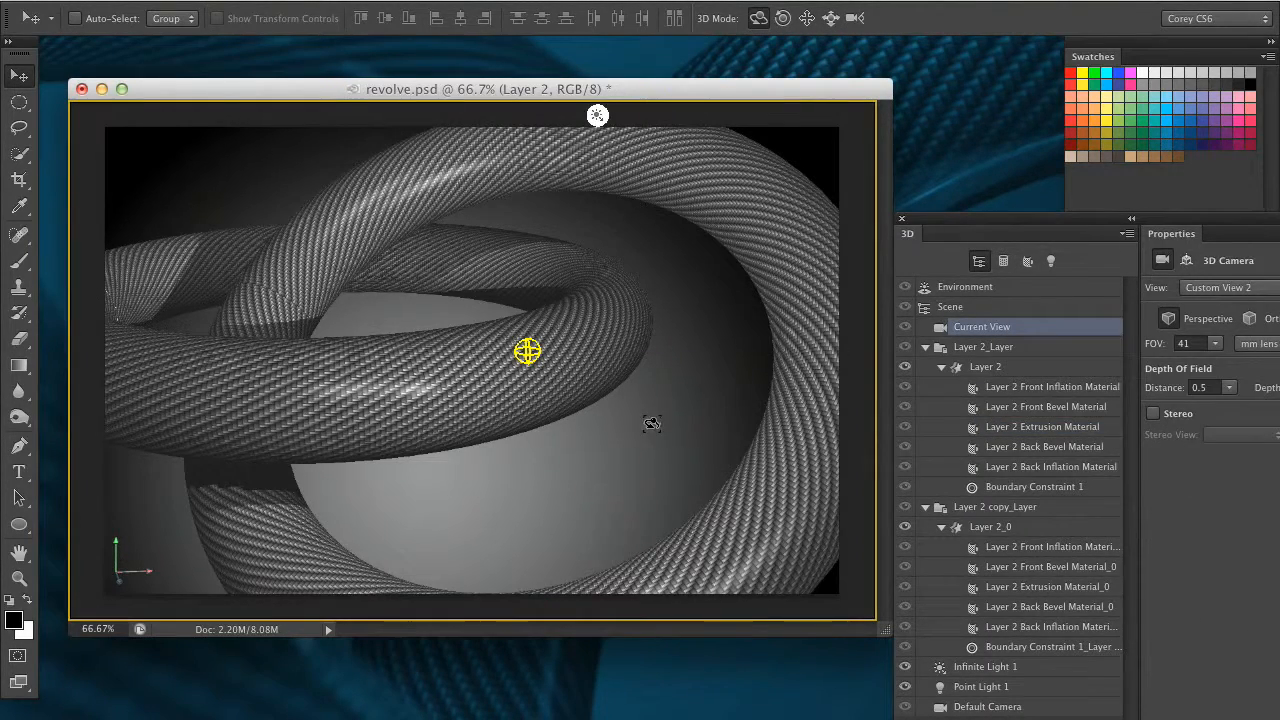
mouse_move(675, 437)
left_mouse_down()
mouse_move(725, 414)
mouse_move(714, 400)
mouse_move(670, 405)
mouse_move(653, 434)
left_mouse_up()
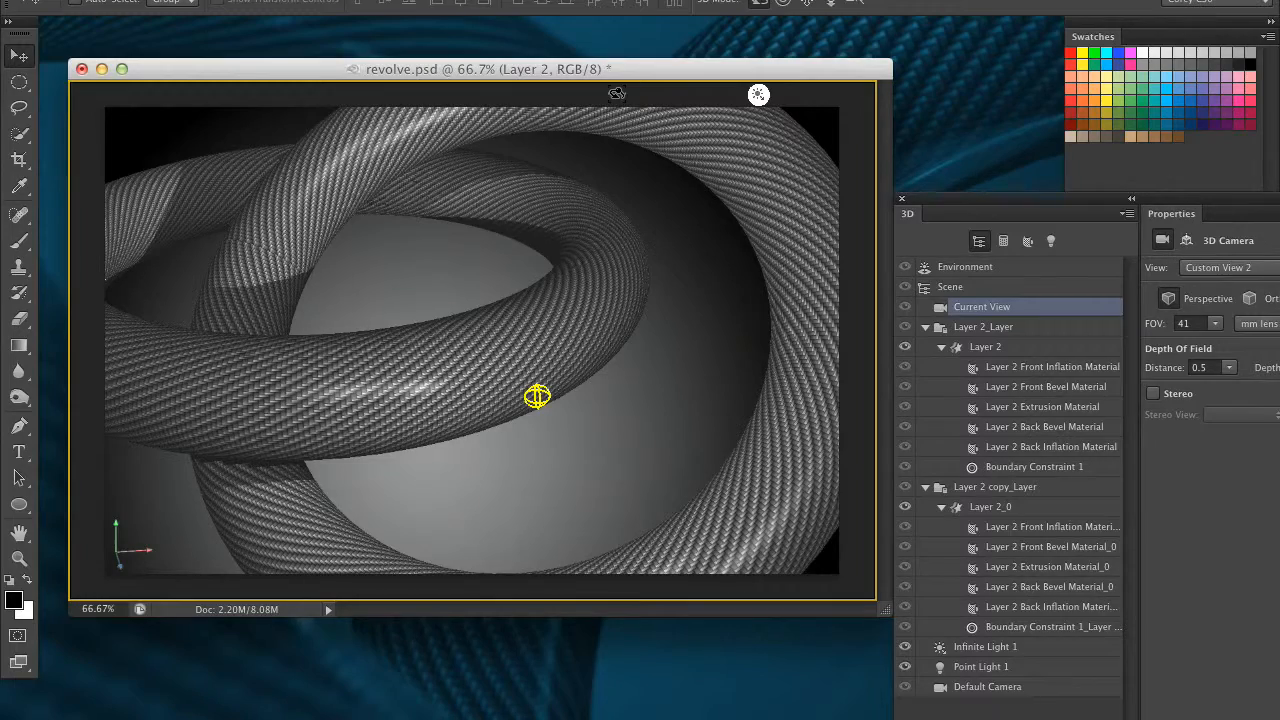
key("alt+shift+super+r")
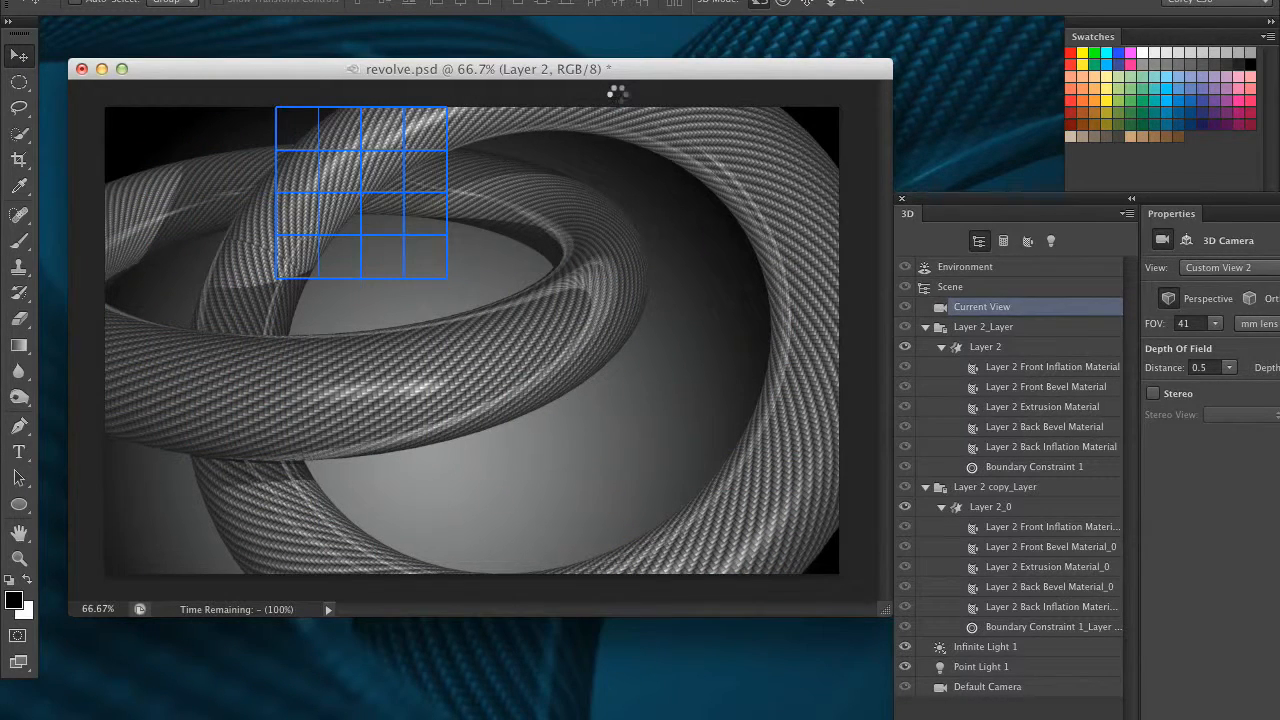
key("Escape")
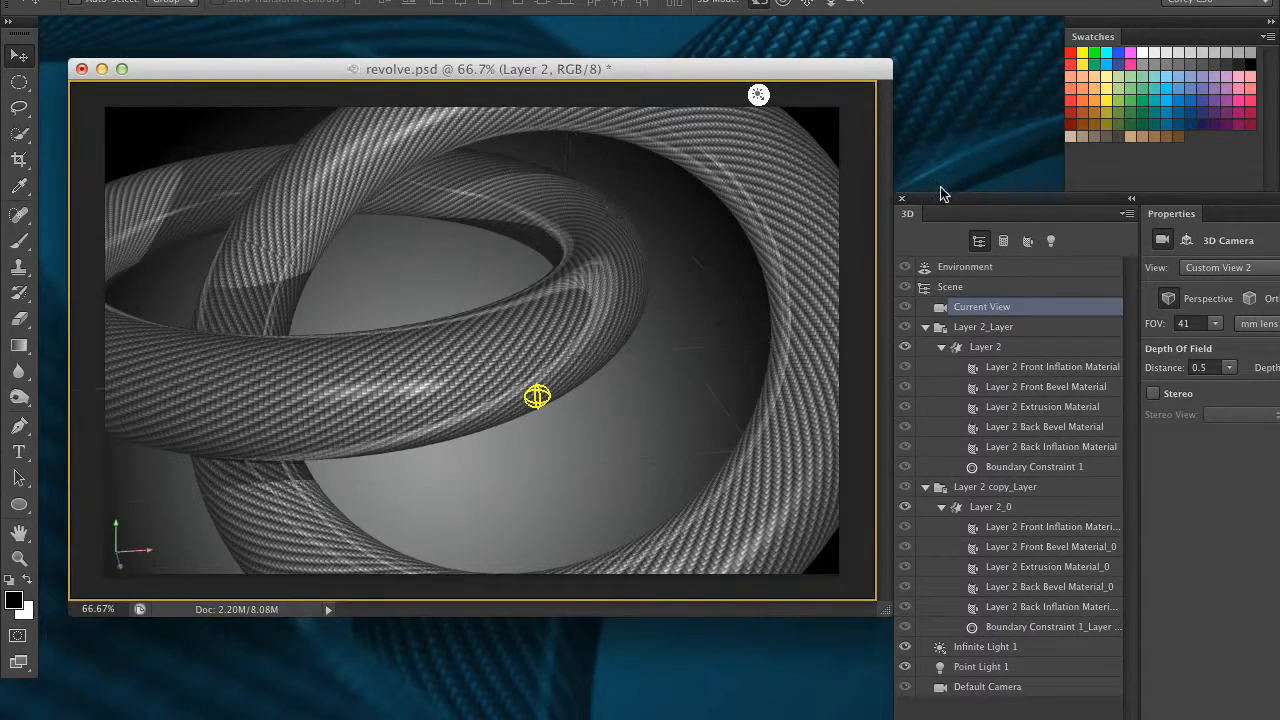
Move the document window and 3D panels aside to examine the finished blue ring artwork behind them, and bring the document back
left_click(965, 140)
left_click(803, 76)
left_click_drag(776, 76, 668, 719)
left_click(694, 443)
left_click(716, 655)
left_click_drag(943, 211, 1195, 395)
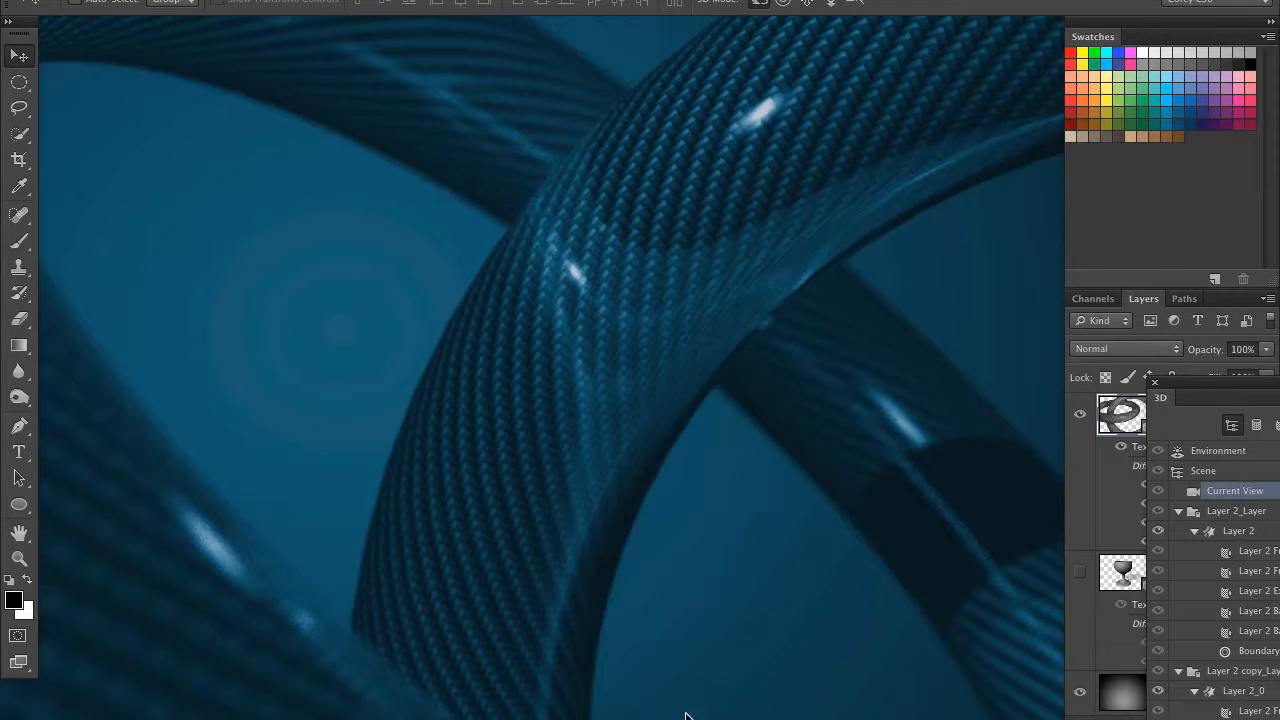
left_click_drag(845, 715, 866, 72)
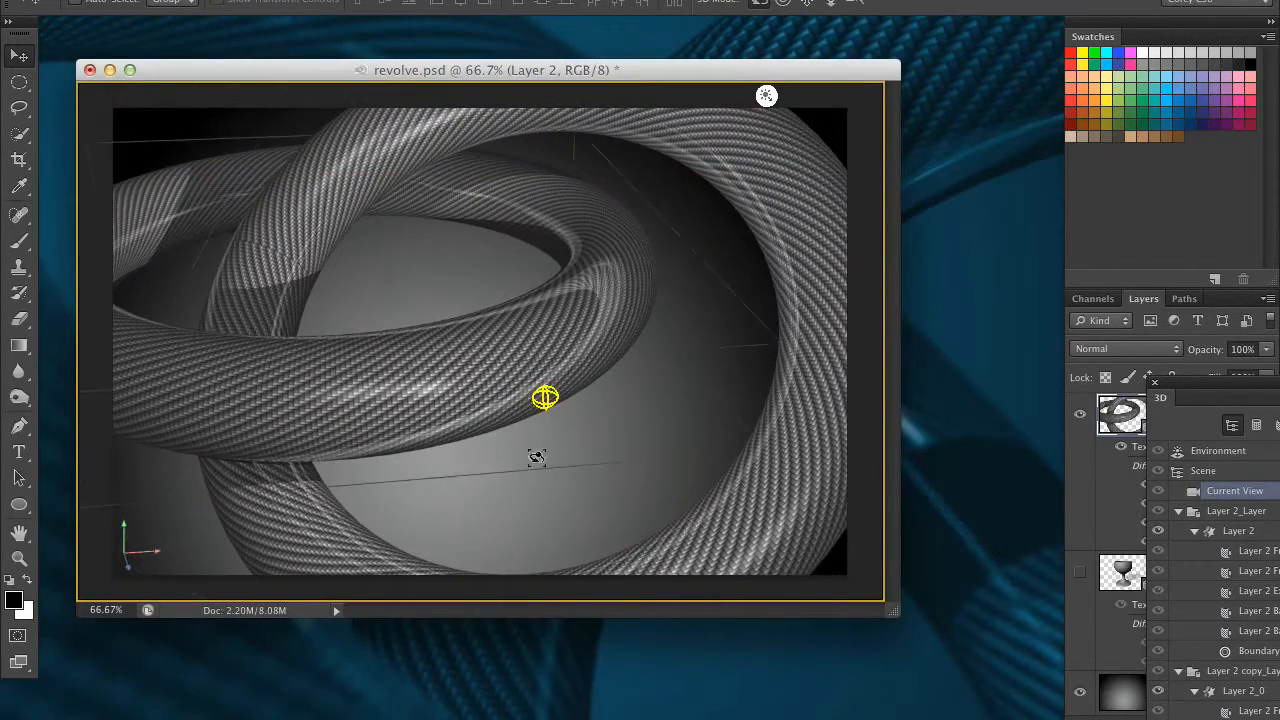